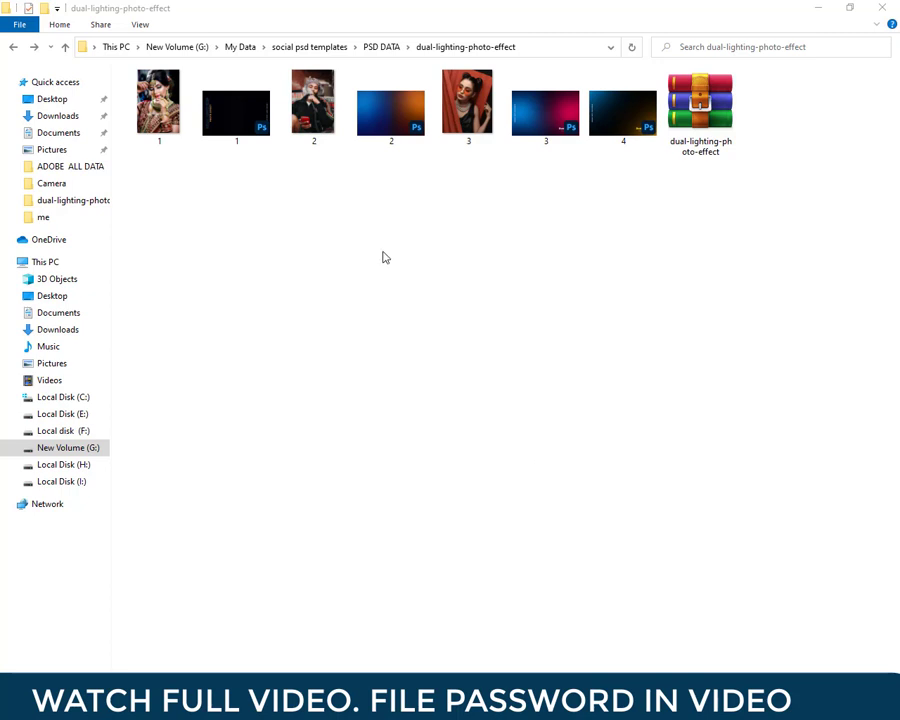
- Refresh the folder, then select all files and clear the selection again
{"action": "right_click", "coordinate": [382, 258]}
{"action": "left_click", "coordinate": [412, 305]}
{"action": "left_click_drag", "start_coordinate": [163, 205], "coordinate": [722, 165]}
{"action": "left_click", "coordinate": [524, 225]}
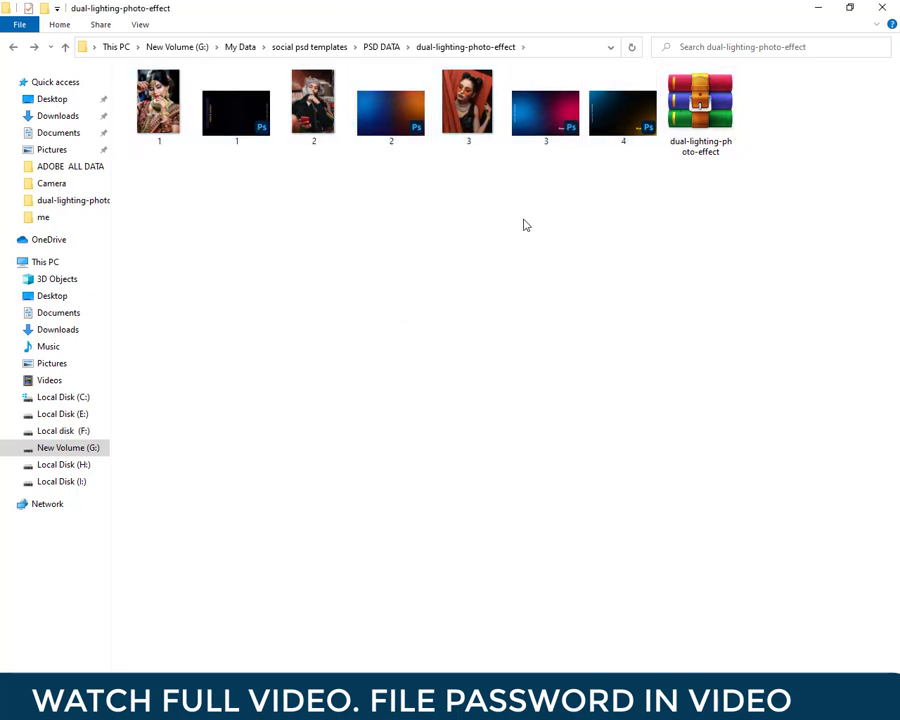
- Select the four PSD templates together and delete them
{"action": "right_click", "coordinate": [230, 125]}
{"action": "left_click", "coordinate": [196, 198]}
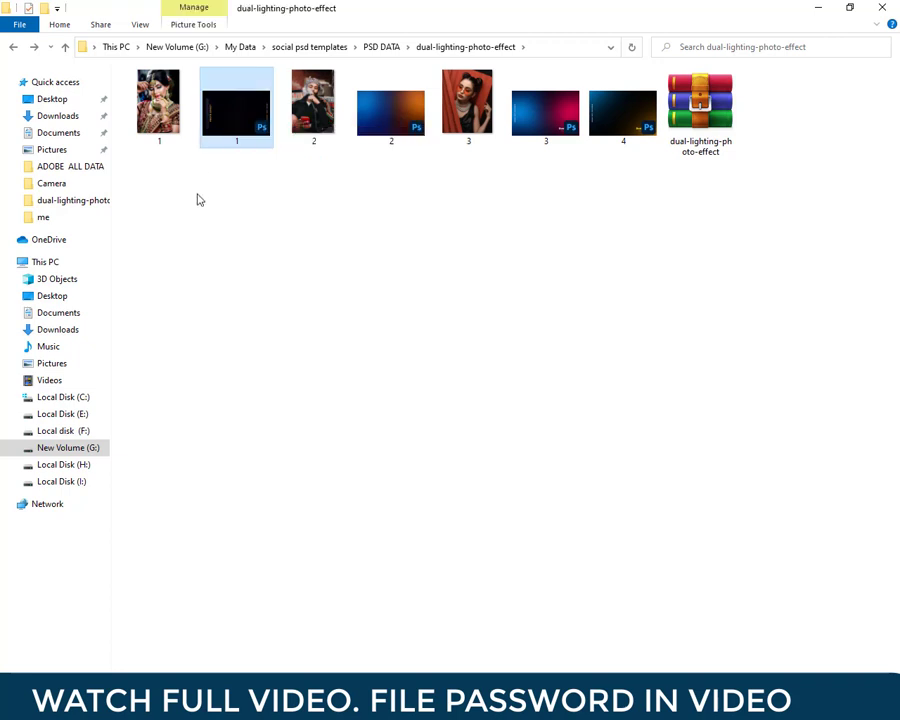
{"action": "left_click", "coordinate": [399, 140], "text": "ctrl"}
{"action": "left_click", "coordinate": [570, 130], "text": "ctrl"}
{"action": "left_click", "coordinate": [622, 118], "text": "ctrl"}
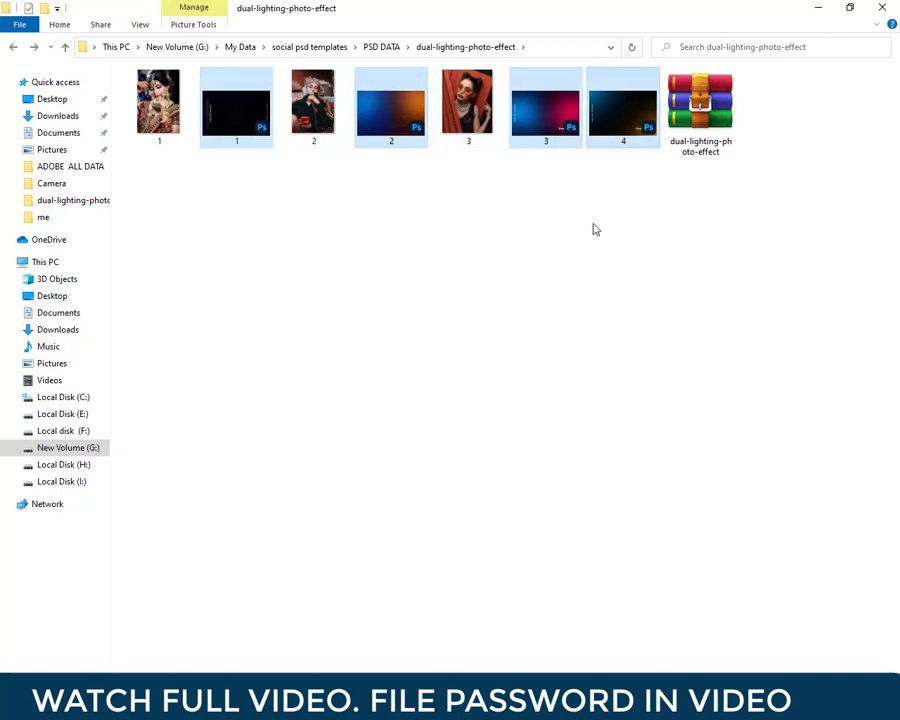
{"action": "right_click", "coordinate": [631, 99]}
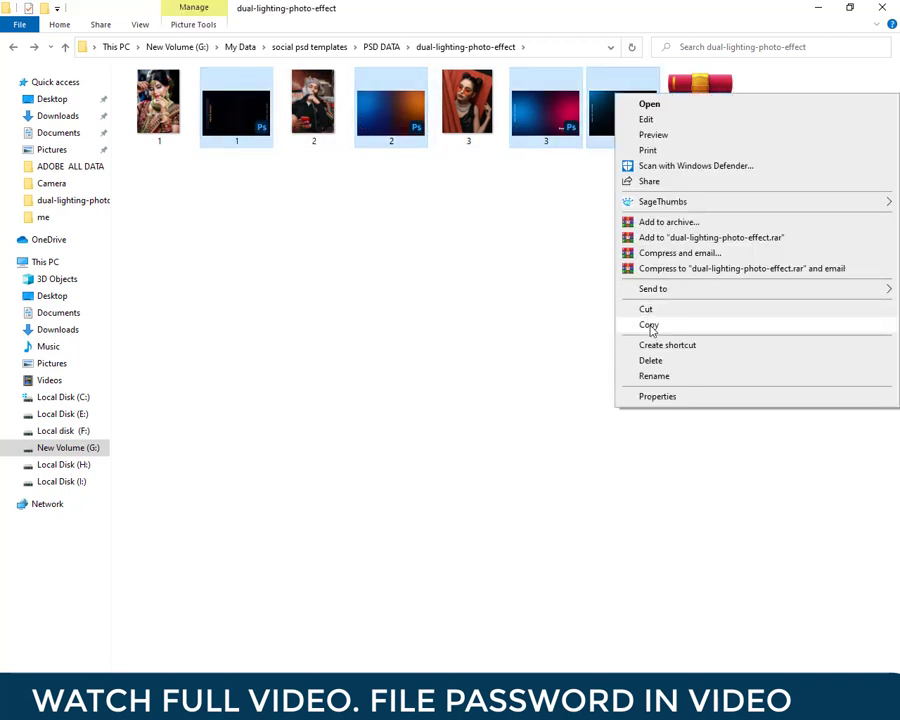
{"action": "left_click", "coordinate": [653, 361]}
- Extract the dual-lighting-photo-effect archive here, entering its password with Caps Lock off
{"action": "right_click", "coordinate": [390, 105]}
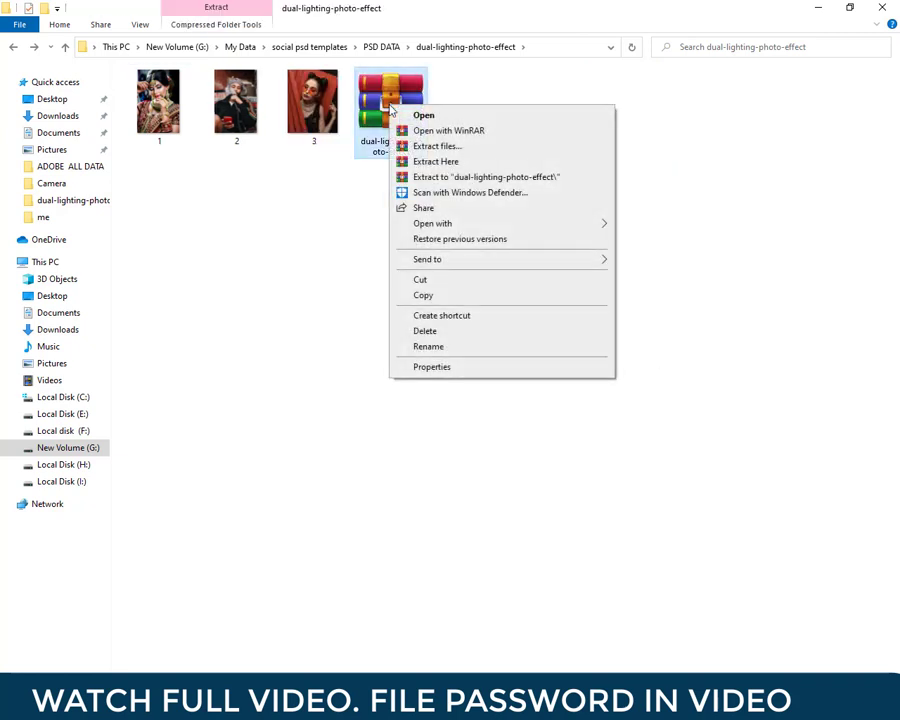
{"action": "left_click", "coordinate": [436, 162]}
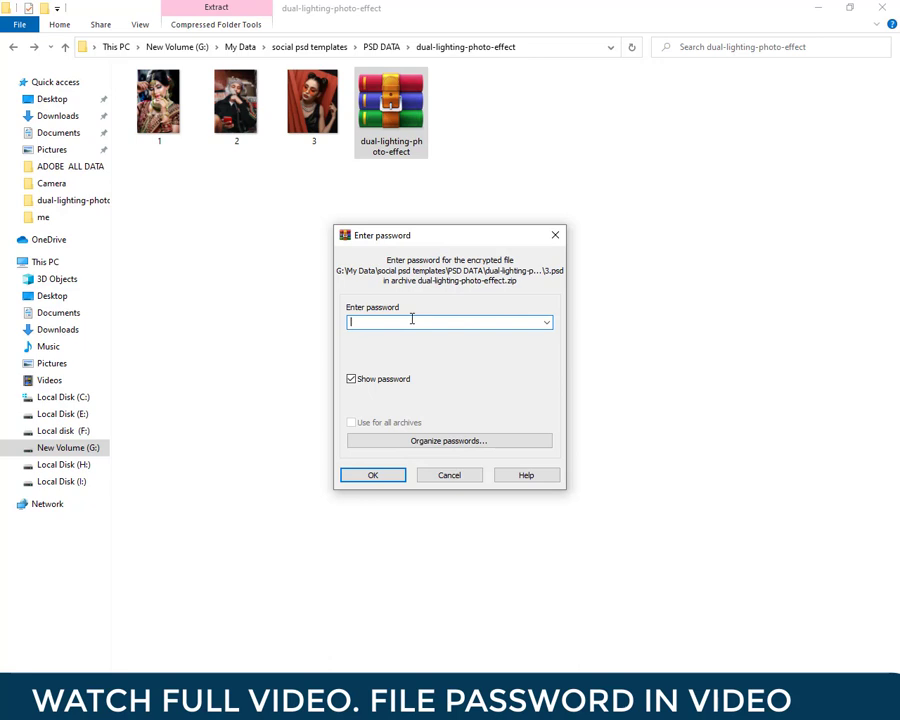
{"action": "left_click", "coordinate": [351, 379]}
{"action": "key", "text": "Caps_Lock"}
{"action": "left_click", "coordinate": [381, 475]}
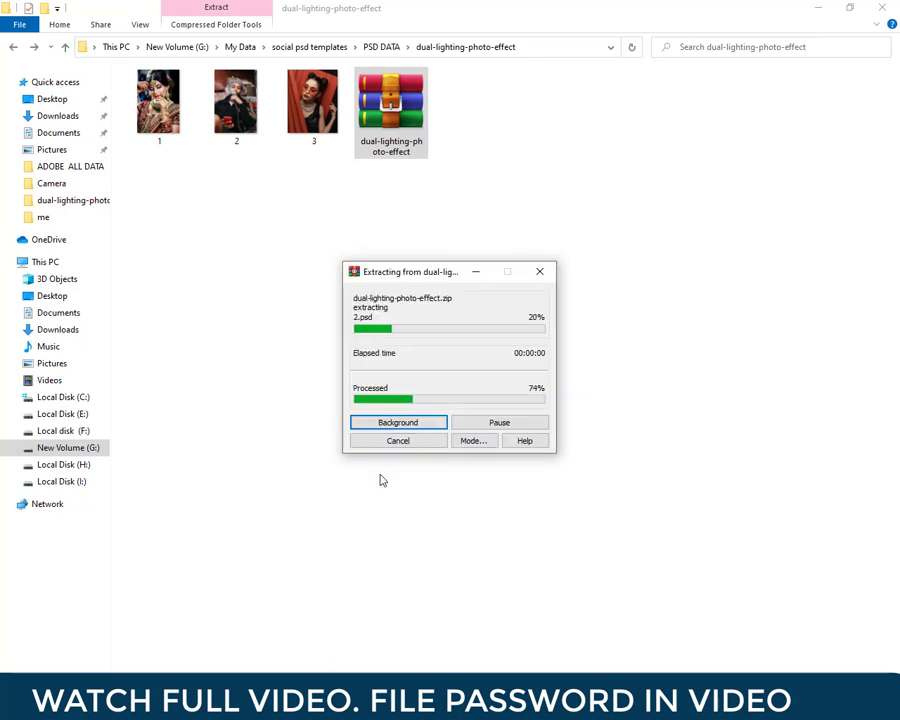
- Refresh the folder to show the extracted templates and open 1.psd in Photoshop
{"action": "right_click", "coordinate": [459, 196]}
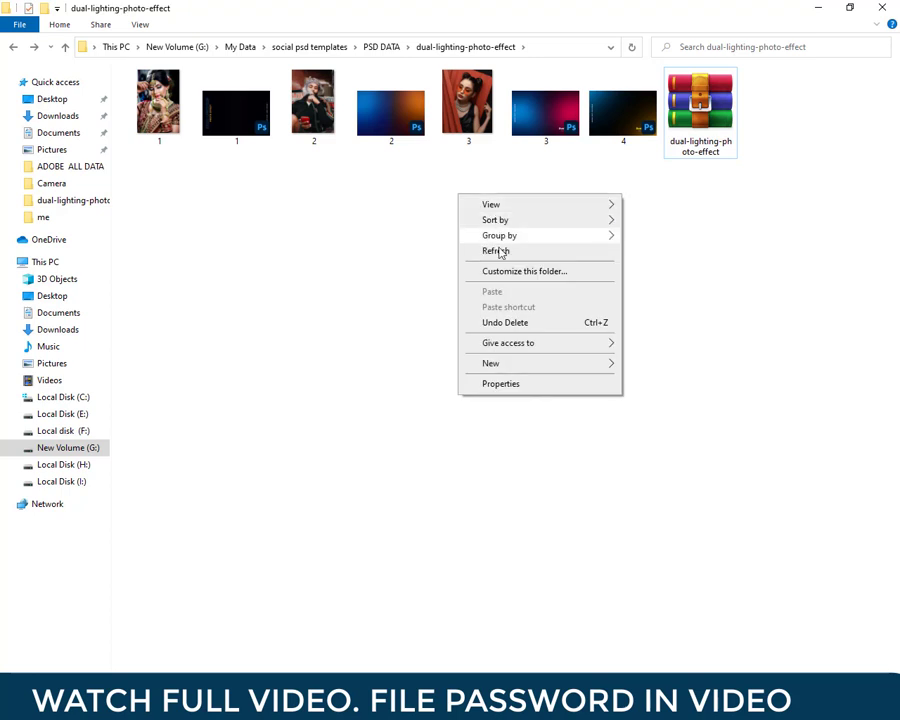
{"action": "left_click", "coordinate": [494, 249]}
{"action": "right_click", "coordinate": [248, 119]}
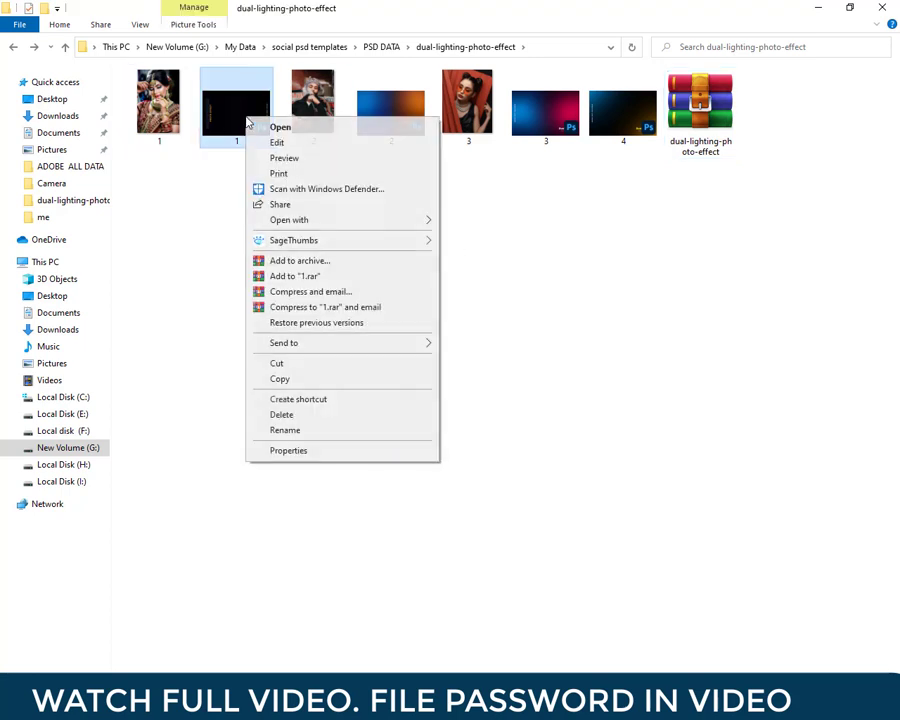
{"action": "left_click", "coordinate": [281, 130]}
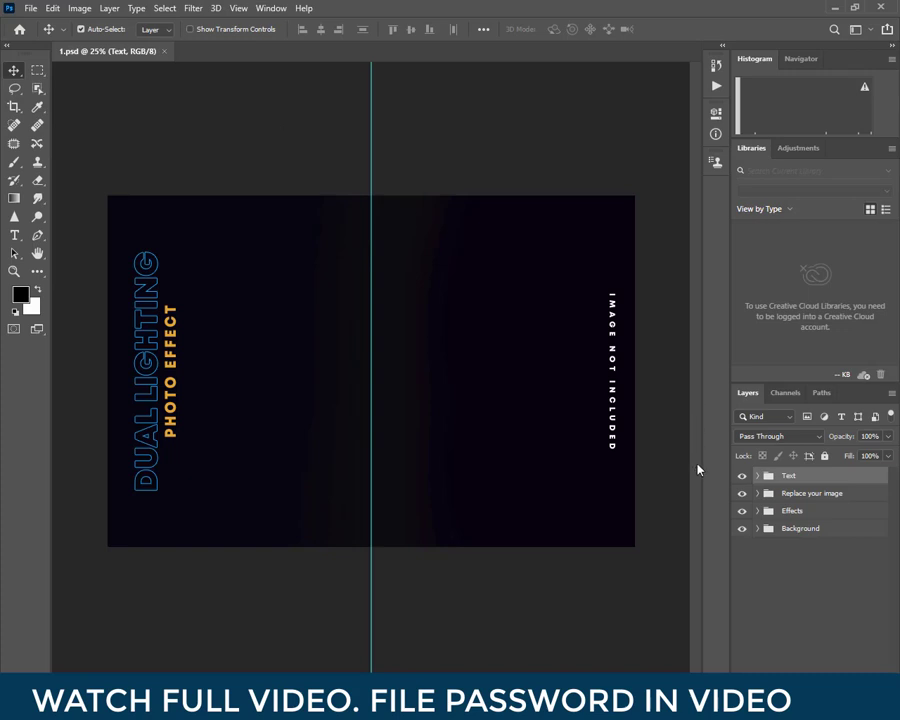
- Open the Replace your image smart object of 1.psd for editing
{"action": "left_click", "coordinate": [759, 493]}
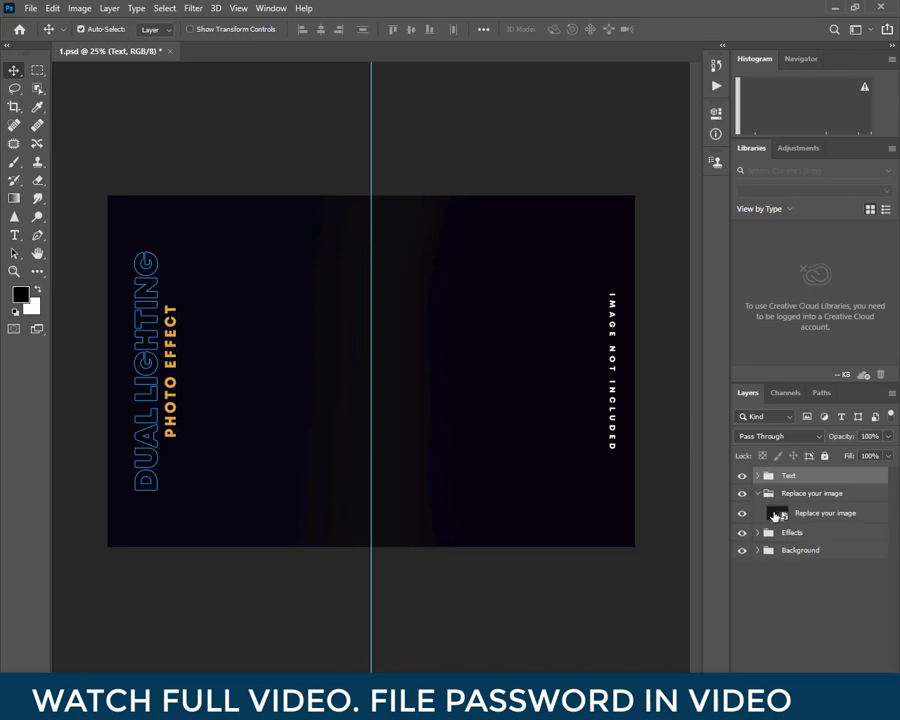
{"action": "double_click", "coordinate": [776, 514]}
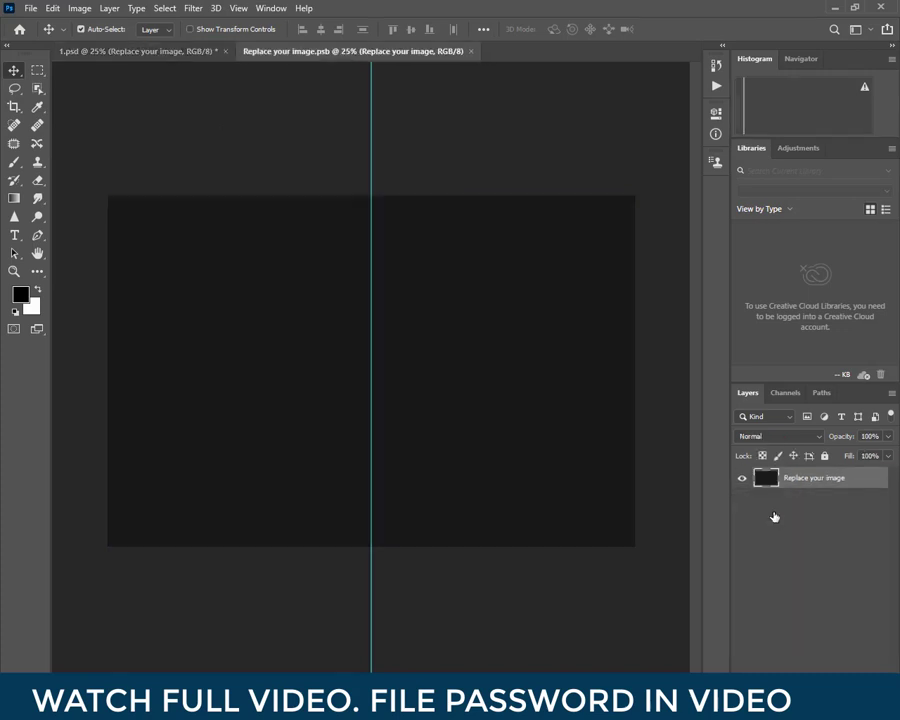
{"action": "left_click", "coordinate": [838, 9]}
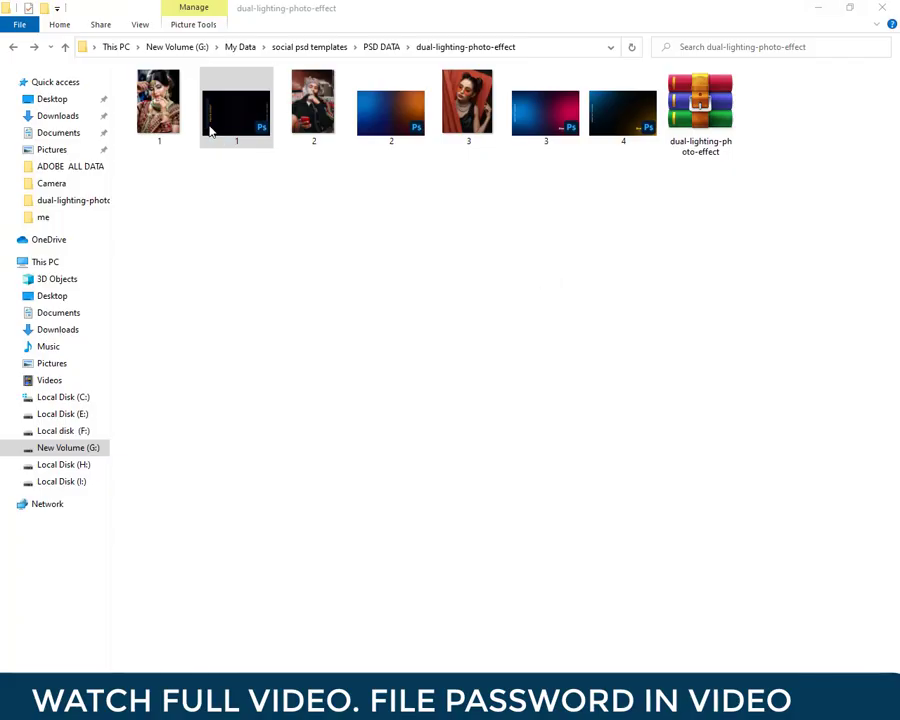
- Place the bride photo into the smart object, scaled to fill and lowered, save, and hide Text
{"action": "left_click_drag", "start_coordinate": [172, 116], "coordinate": [530, 705]}
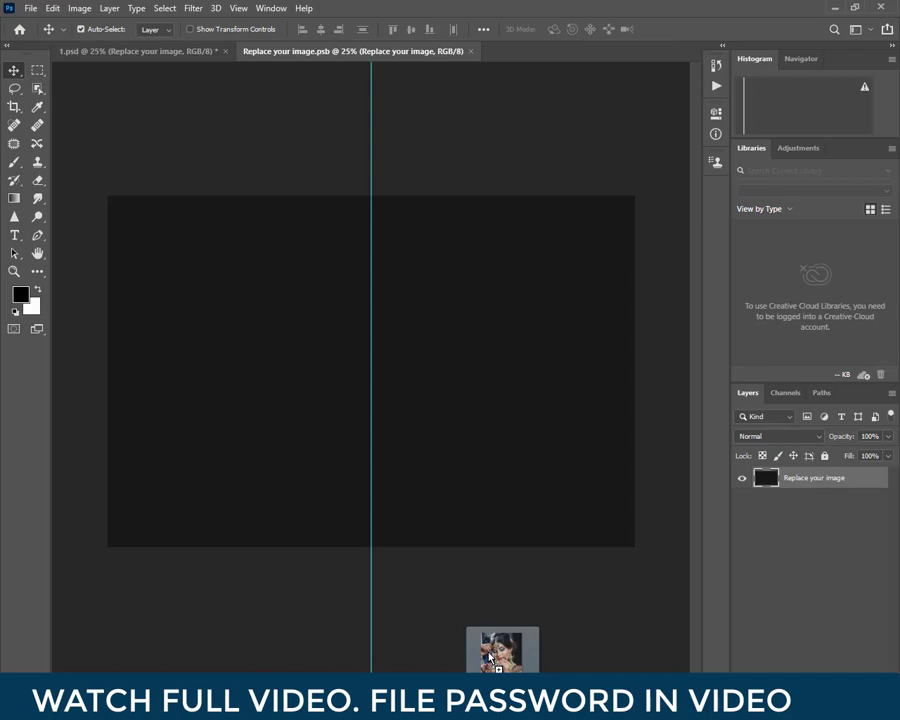
{"action": "left_click_drag", "start_coordinate": [504, 662], "coordinate": [376, 427]}
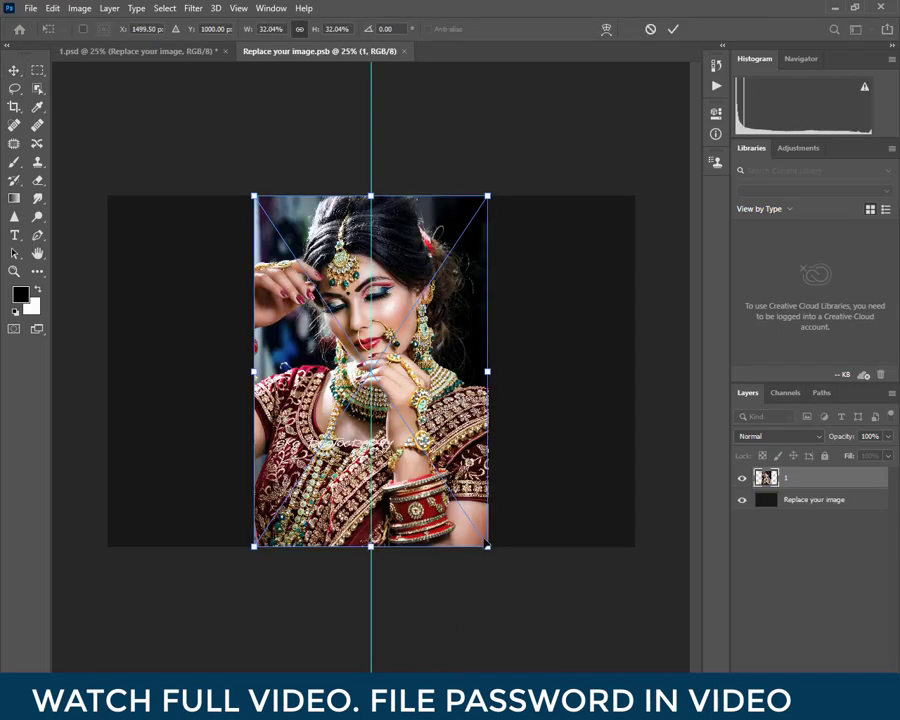
{"action": "left_click_drag", "start_coordinate": [487, 548], "coordinate": [632, 672]}
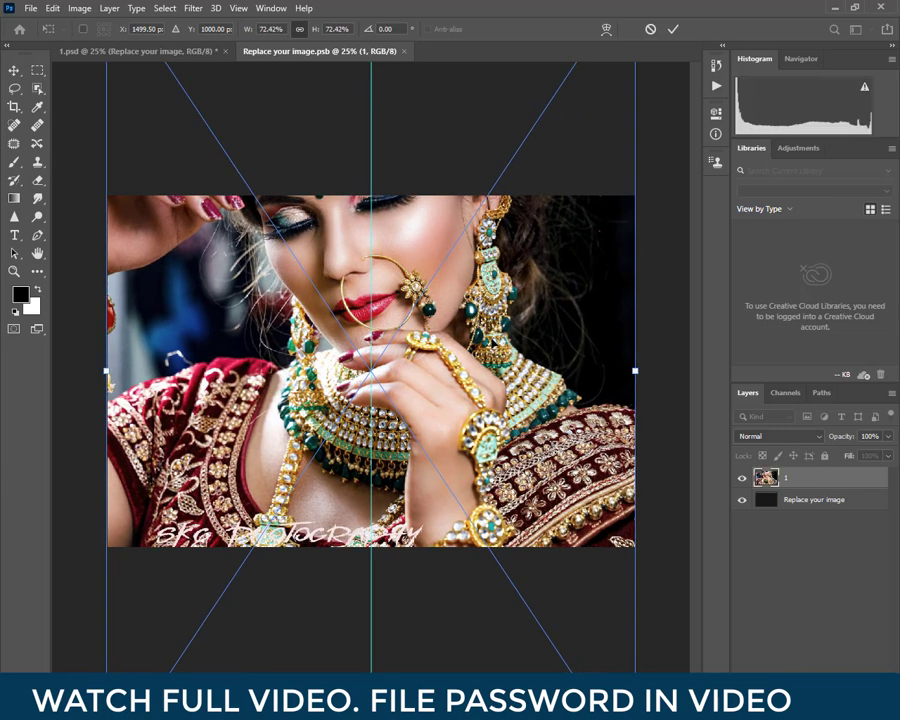
{"action": "left_click_drag", "start_coordinate": [500, 344], "coordinate": [505, 445]}
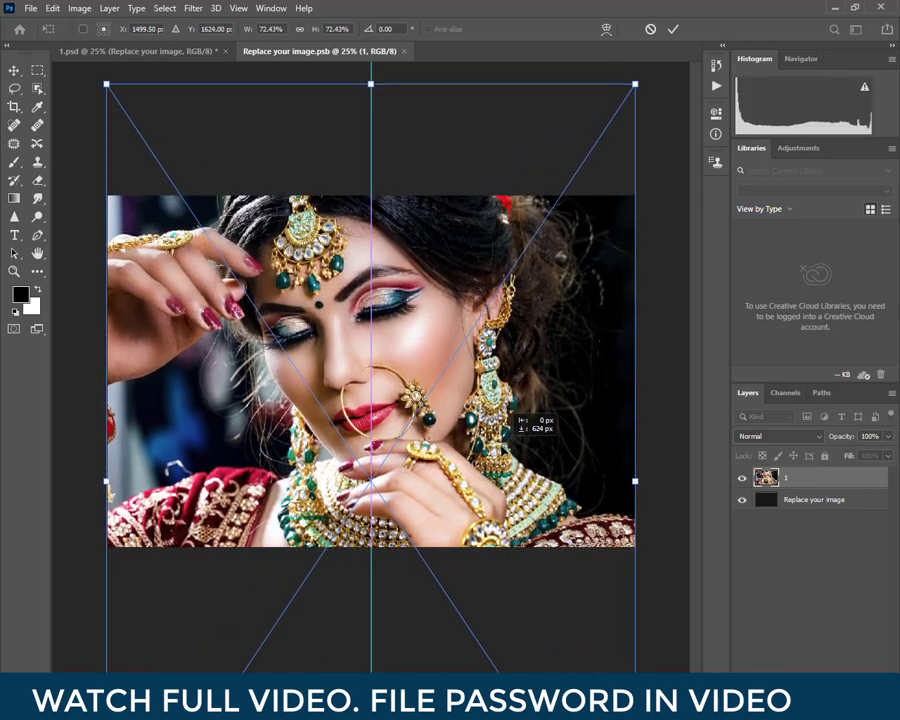
{"action": "key", "text": "Return"}
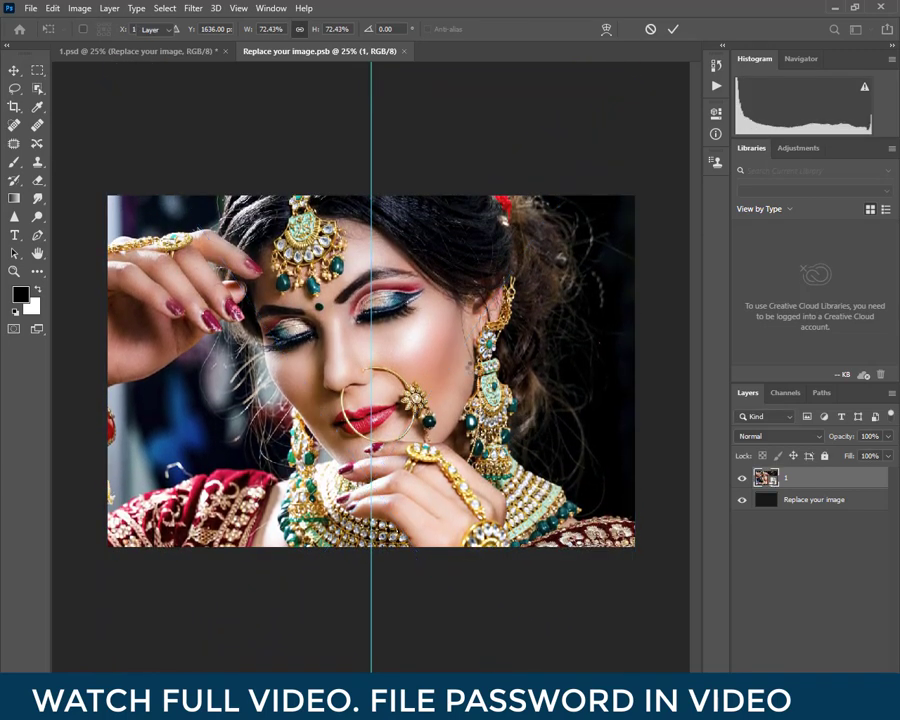
{"action": "left_click", "coordinate": [403, 51]}
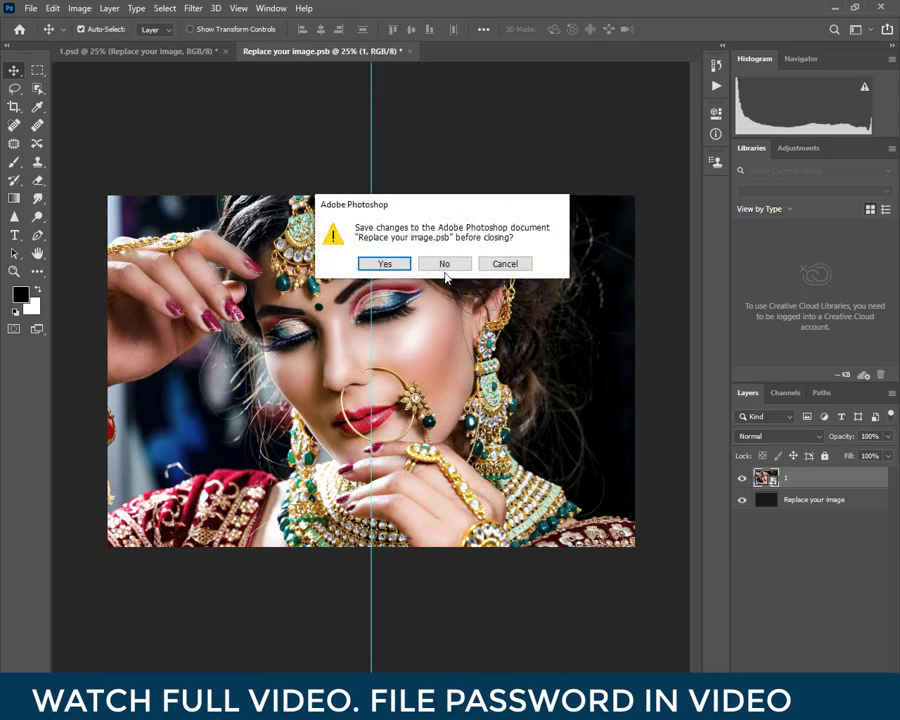
{"action": "left_click", "coordinate": [391, 268]}
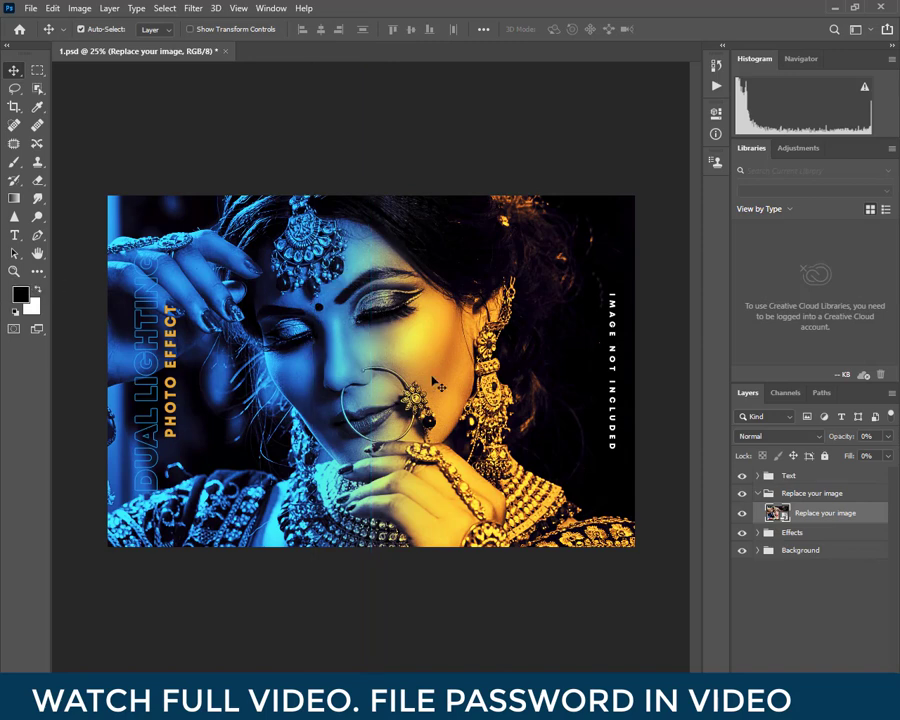
{"action": "left_click", "coordinate": [742, 477]}
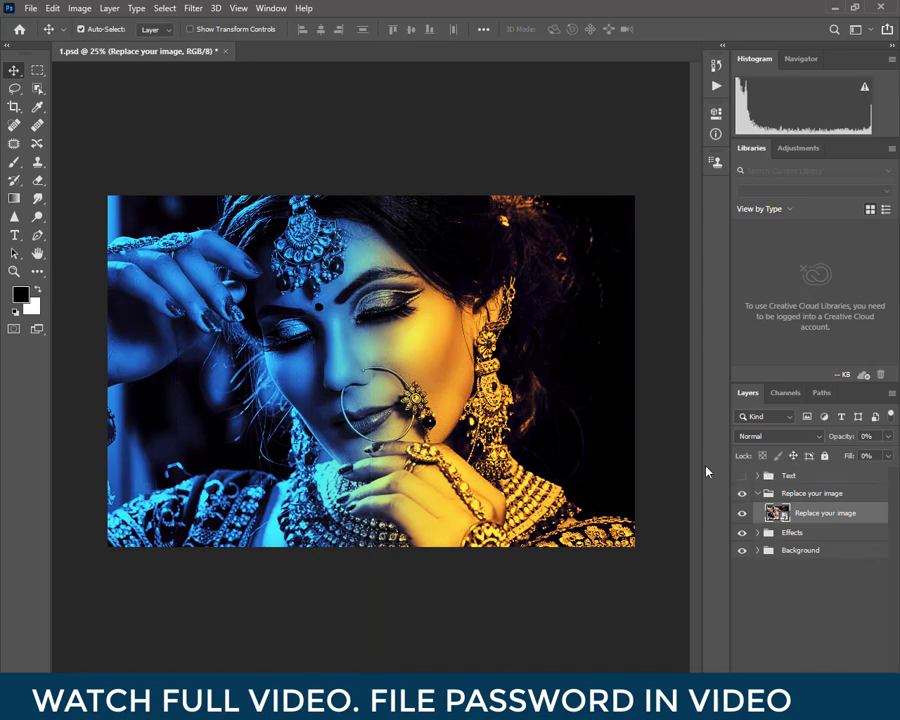
- Open template 2.psd and its Replace your image smart object
{"action": "left_click", "coordinate": [834, 9]}
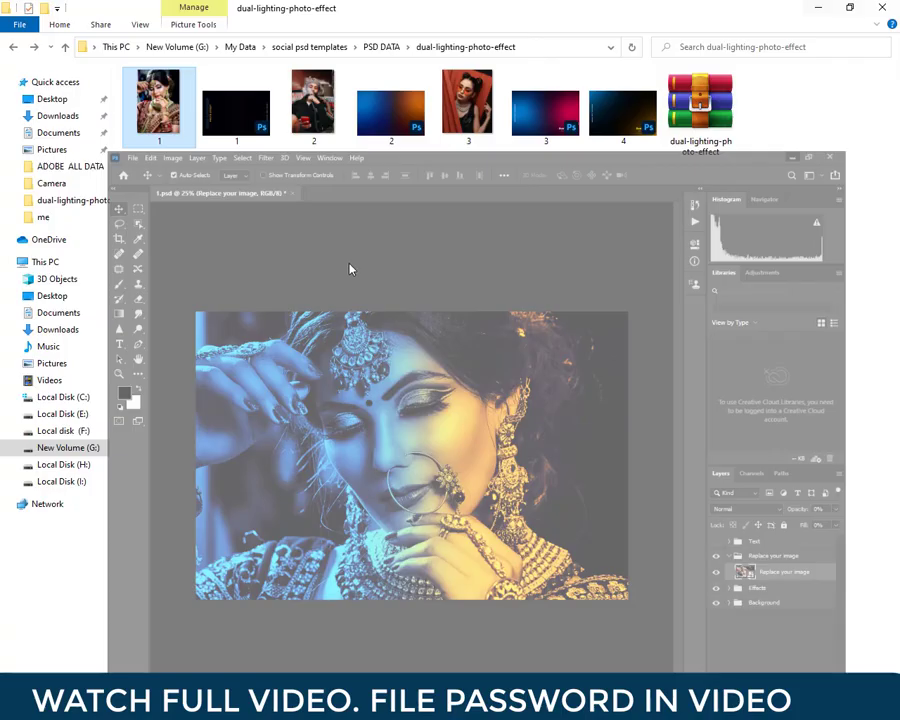
{"action": "right_click", "coordinate": [389, 118]}
{"action": "left_click", "coordinate": [415, 126]}
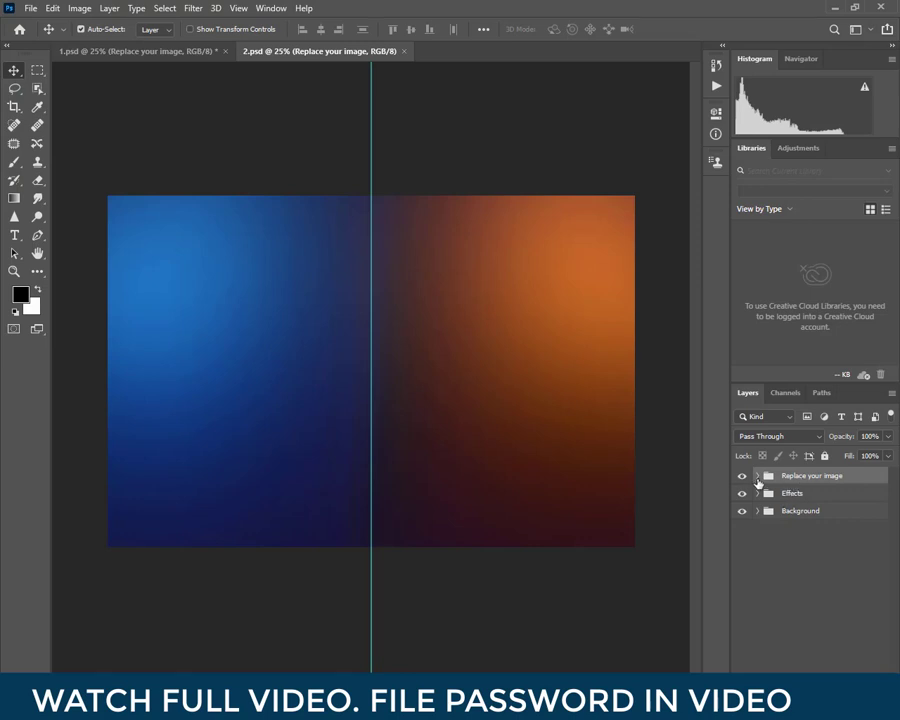
{"action": "left_click", "coordinate": [757, 476]}
{"action": "double_click", "coordinate": [775, 493]}
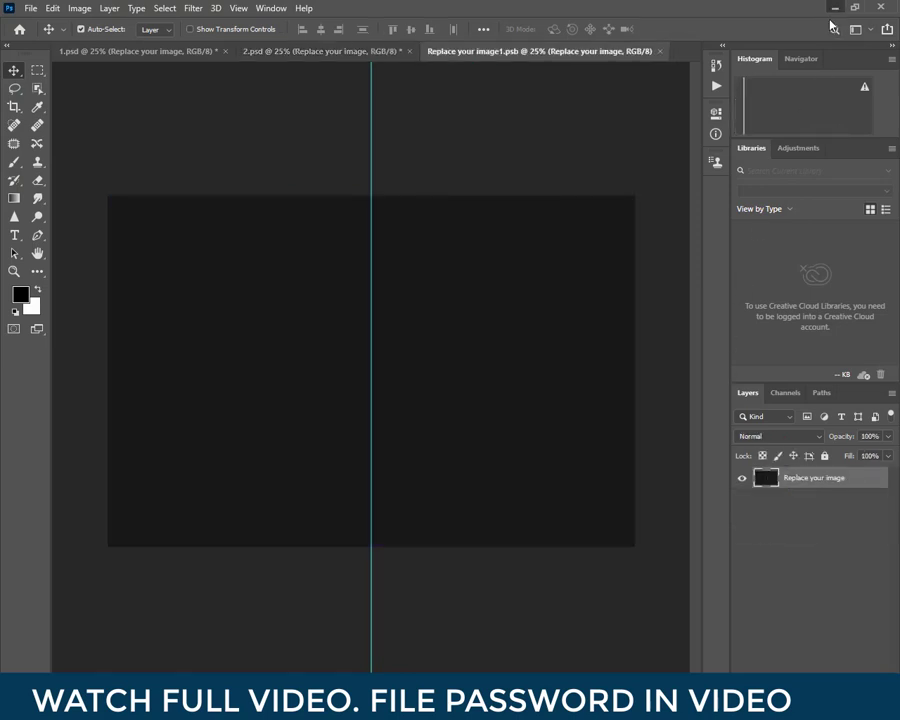
{"action": "left_click", "coordinate": [834, 8]}
- Place portrait photo 2 of the man, enlarged and lowered to frame his face
{"action": "mouse_move", "coordinate": [312, 100]}
{"action": "left_mouse_down"}
{"action": "mouse_move", "coordinate": [480, 662]}
{"action": "mouse_move", "coordinate": [393, 441]}
{"action": "left_mouse_up"}
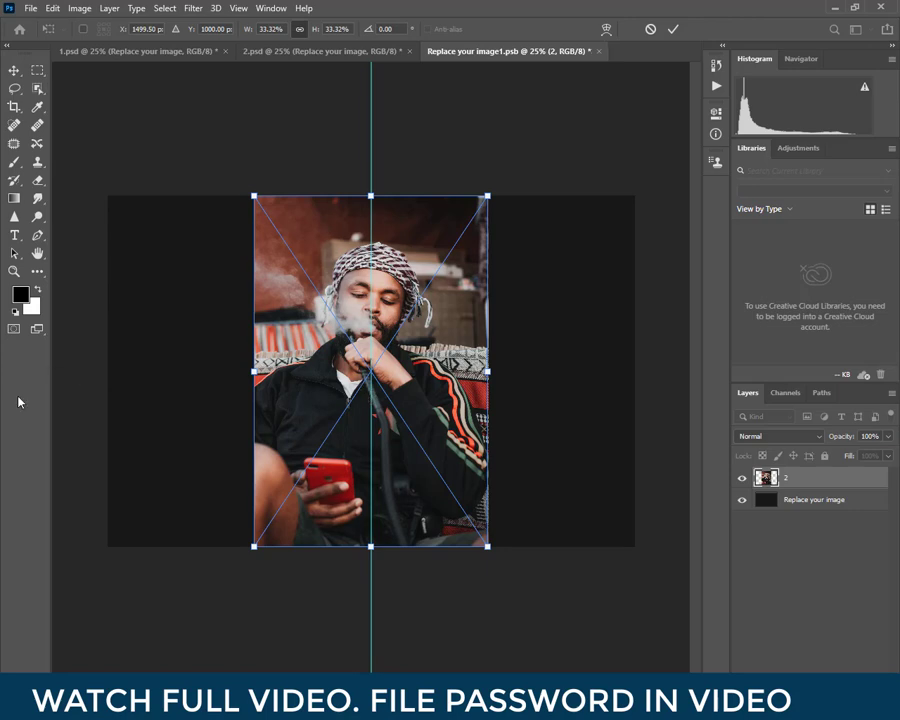
{"action": "left_click_drag", "start_coordinate": [491, 192], "coordinate": [732, 37]}
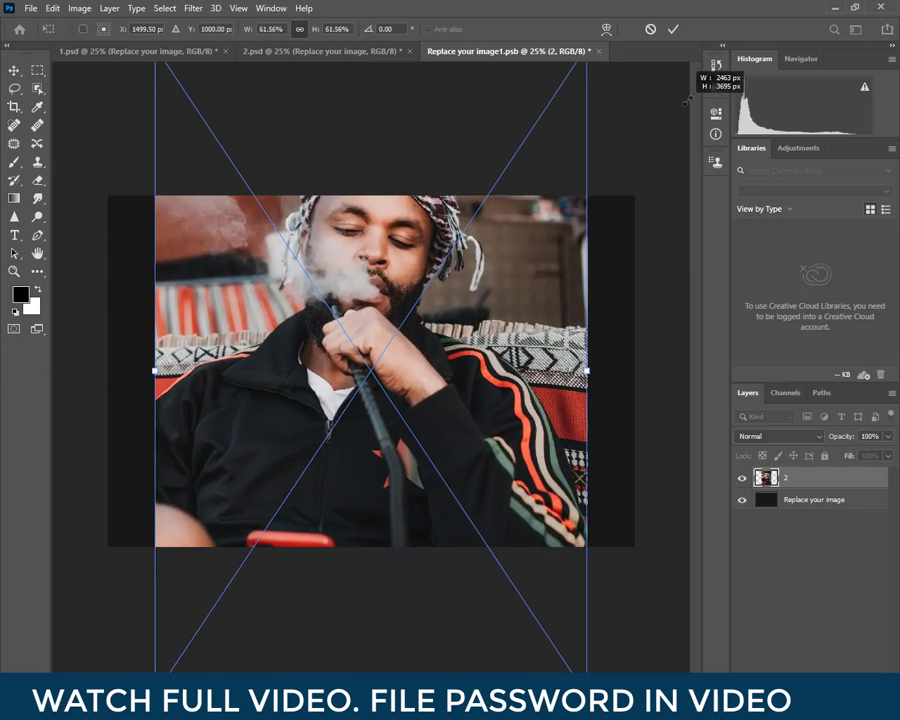
{"action": "left_click_drag", "start_coordinate": [548, 270], "coordinate": [537, 363]}
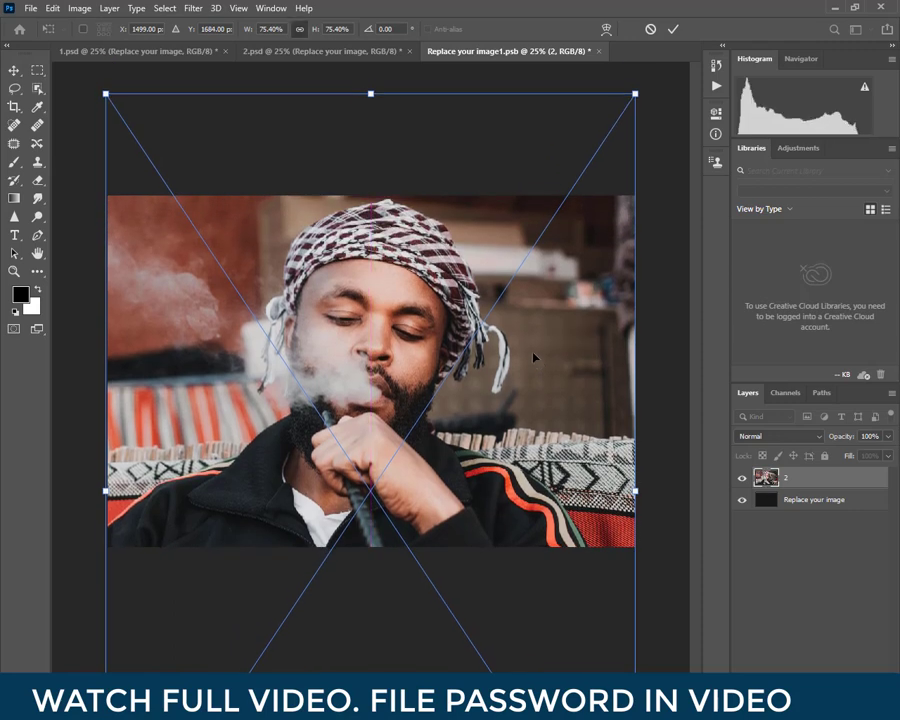
{"action": "key", "text": "Return"}
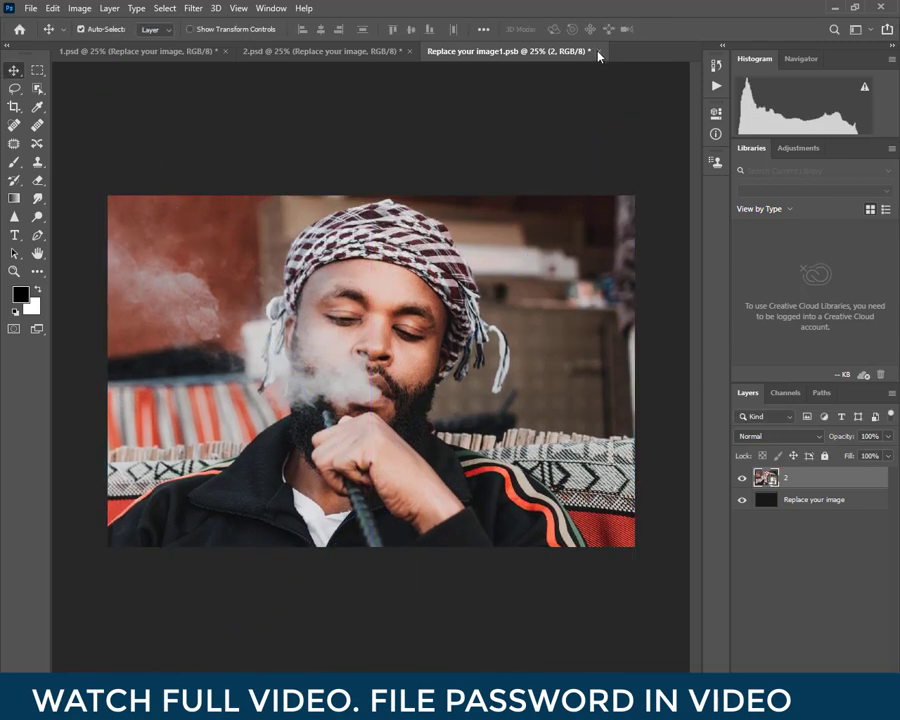
{"action": "left_click", "coordinate": [598, 51]}
- Save the smart object and preview Light 1–3 and Right color 1 in Effects, leaving Light 2 hidden
{"action": "left_click", "coordinate": [396, 262]}
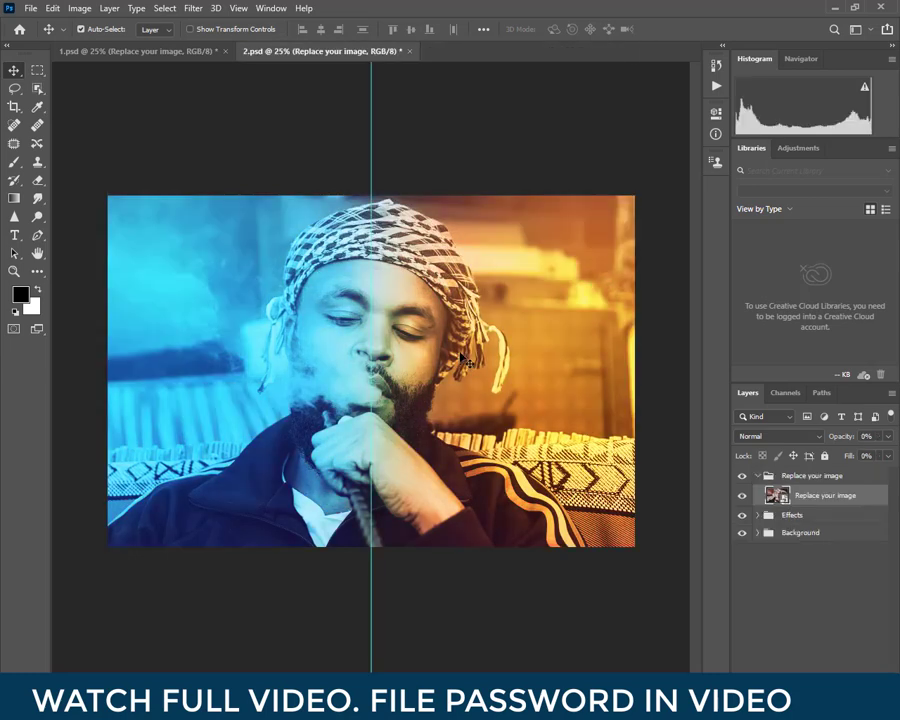
{"action": "left_click", "coordinate": [758, 515]}
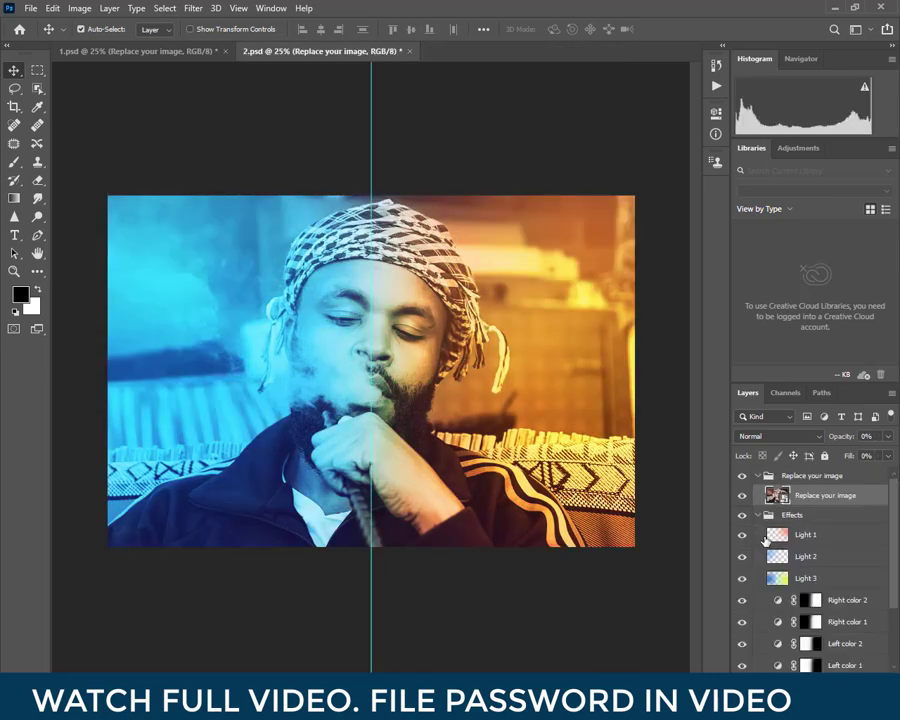
{"action": "left_click", "coordinate": [743, 538]}
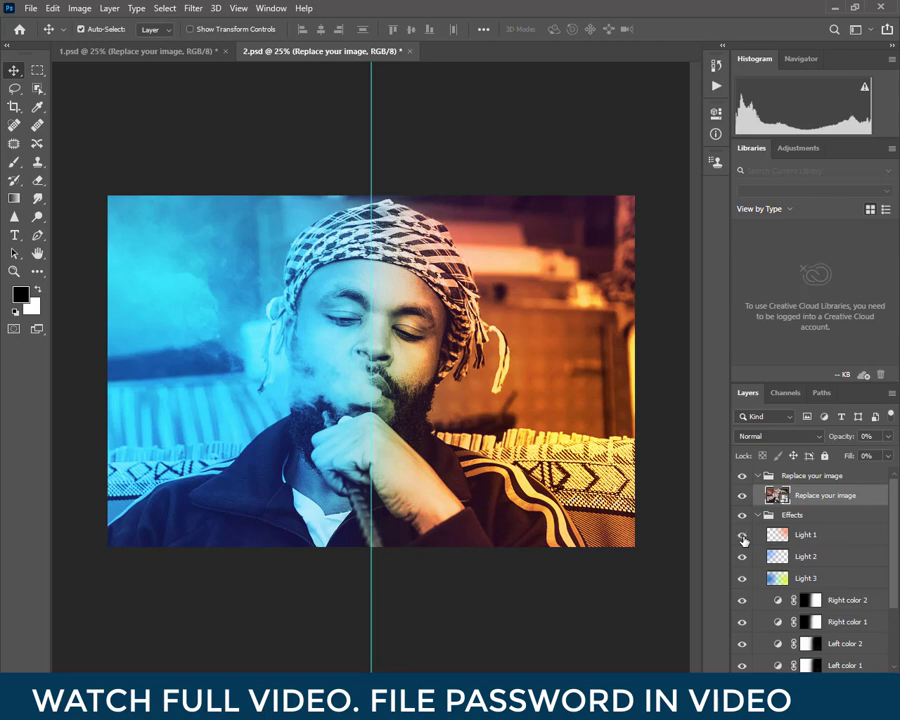
{"action": "left_click", "coordinate": [743, 536]}
{"action": "left_click", "coordinate": [743, 557]}
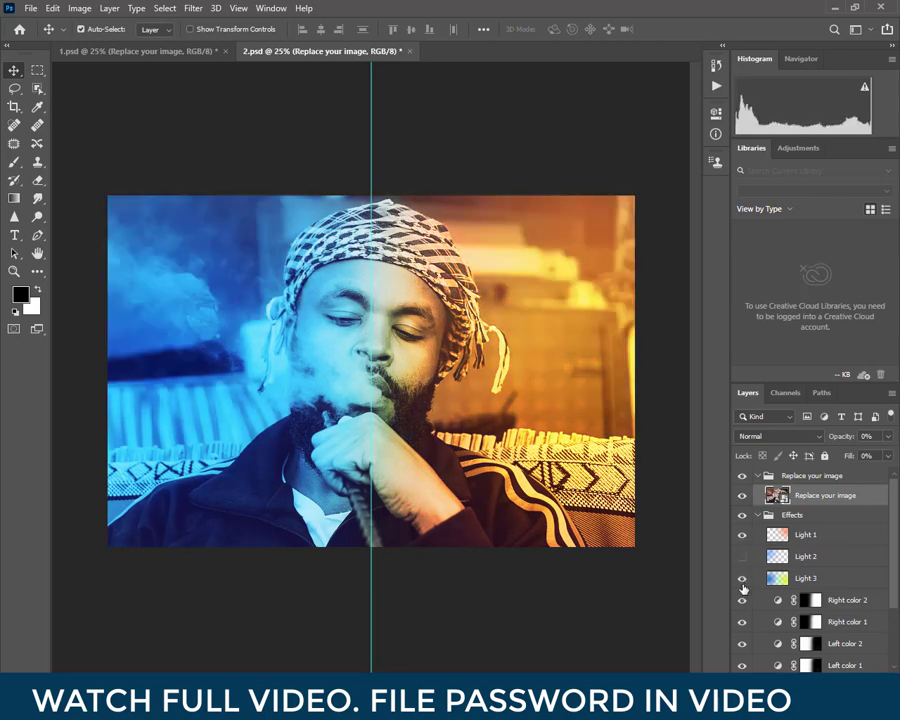
{"action": "left_click", "coordinate": [742, 580]}
{"action": "left_click", "coordinate": [741, 623]}
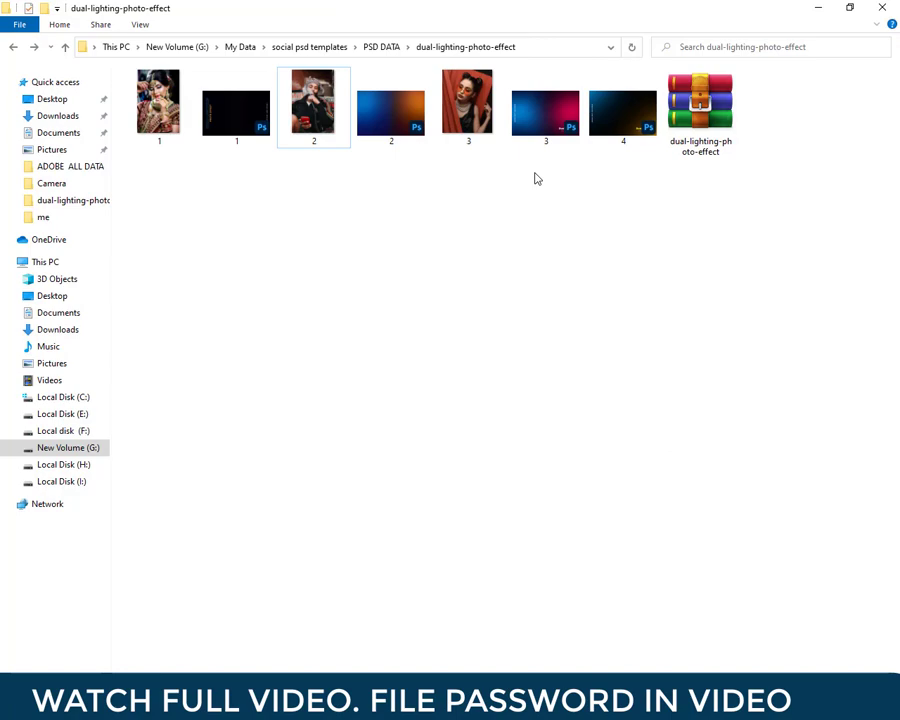
- Open template 3.psd, hide its text, and open the placeholder smart object
{"action": "left_click", "coordinate": [552, 118]}
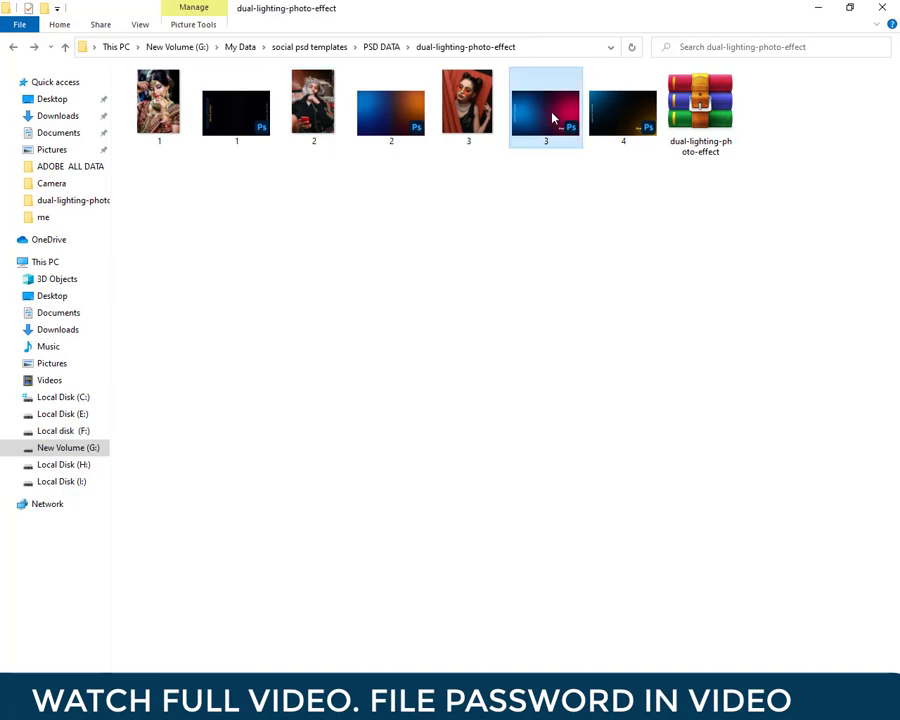
{"action": "right_click", "coordinate": [552, 118]}
{"action": "left_click", "coordinate": [580, 121]}
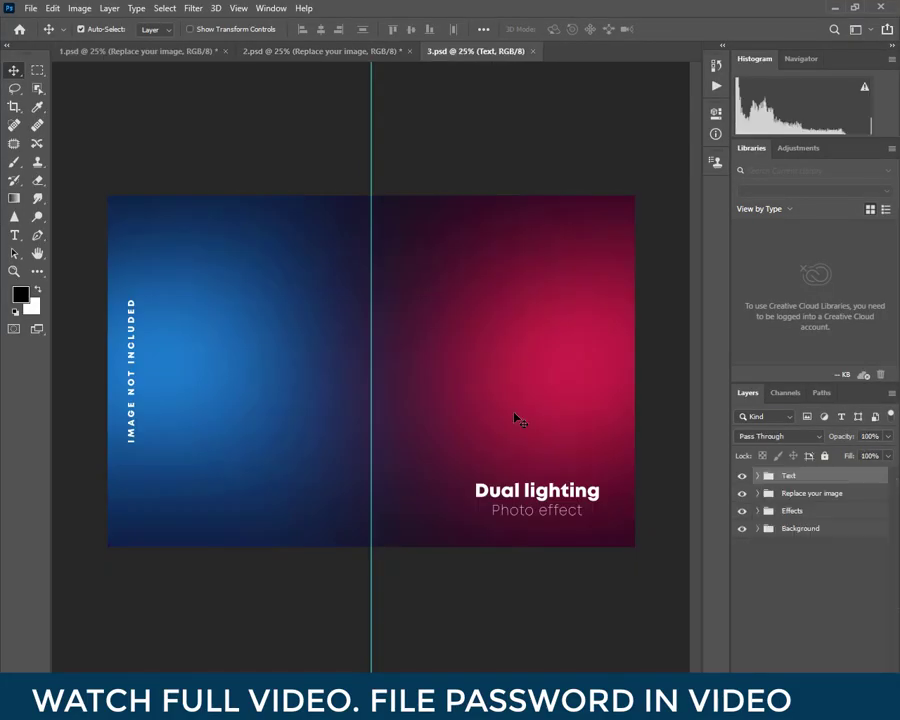
{"action": "left_click", "coordinate": [743, 479]}
{"action": "left_click", "coordinate": [758, 494]}
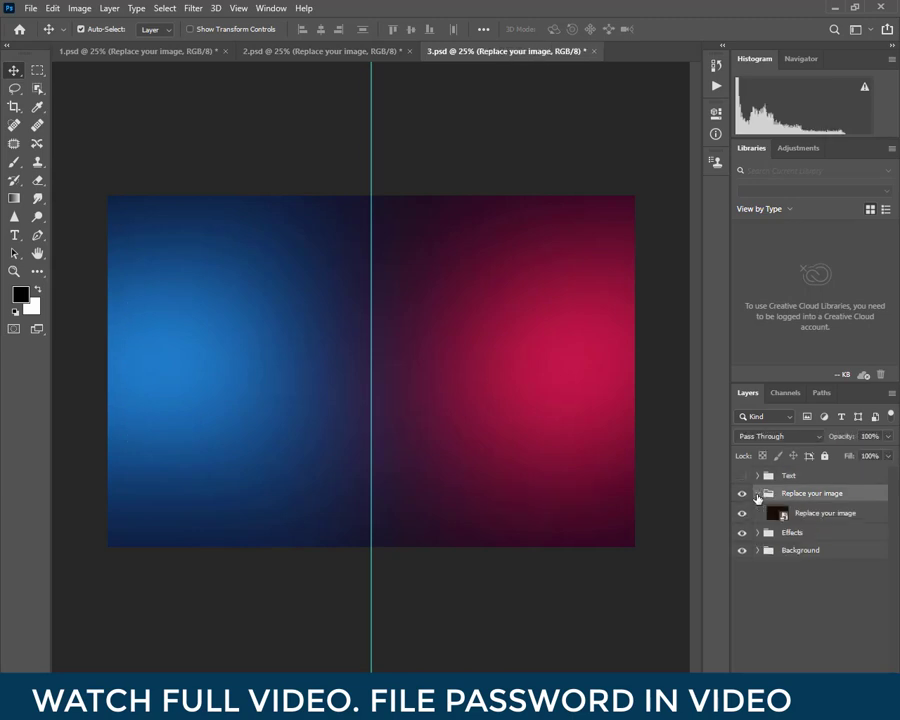
{"action": "double_click", "coordinate": [780, 514]}
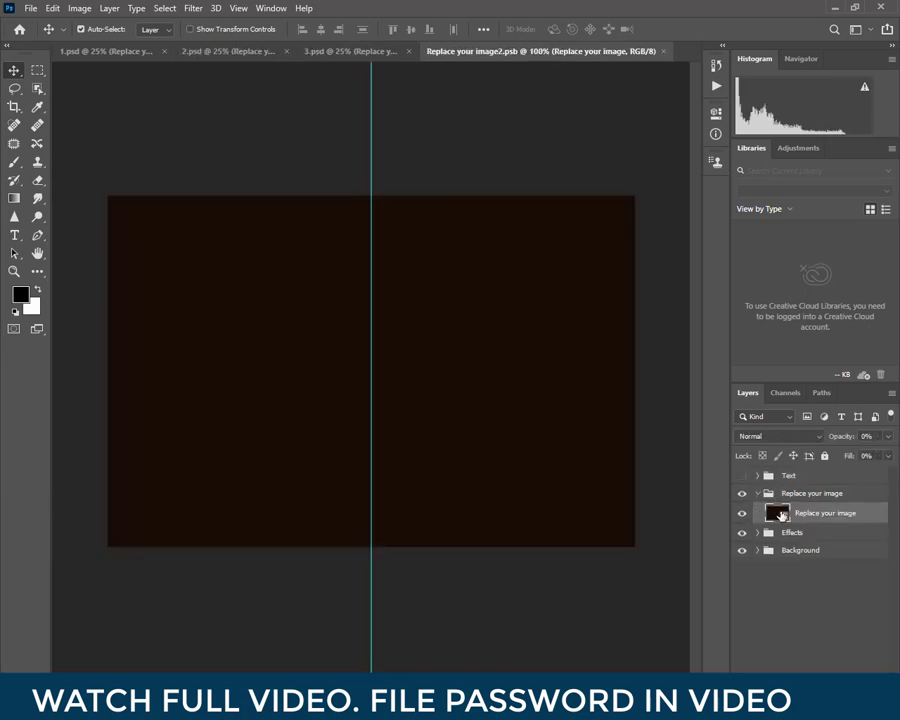
{"action": "left_click", "coordinate": [834, 8]}
- Place photo 3 of the woman, enlarged and lowered to frame her face, then close it
{"action": "mouse_move", "coordinate": [467, 101]}
{"action": "left_mouse_down"}
{"action": "mouse_move", "coordinate": [476, 642]}
{"action": "mouse_move", "coordinate": [428, 490]}
{"action": "left_mouse_up"}
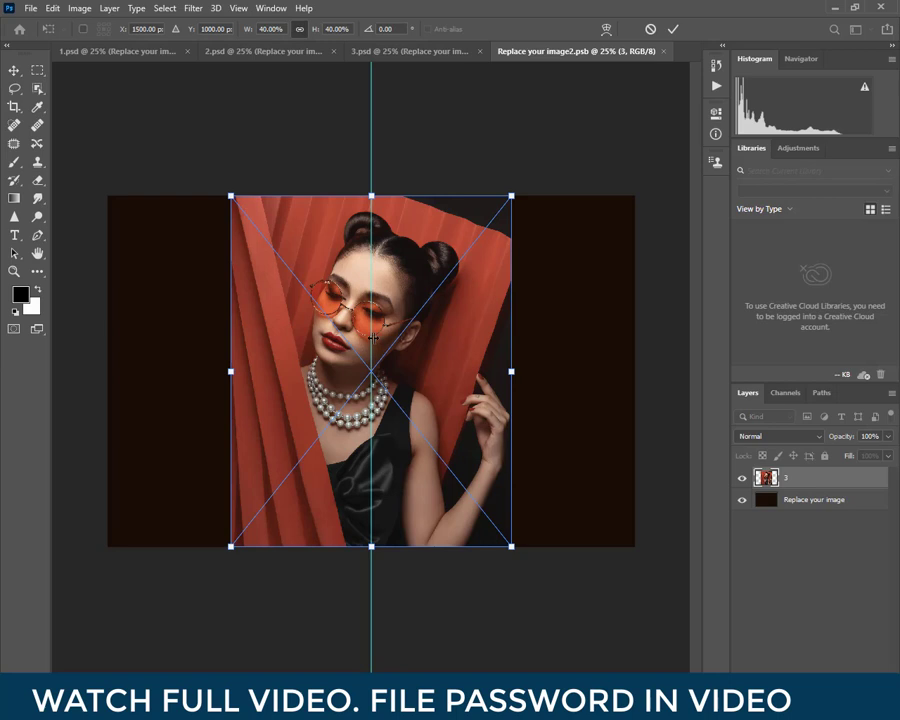
{"action": "left_click_drag", "start_coordinate": [511, 196], "coordinate": [642, 40]}
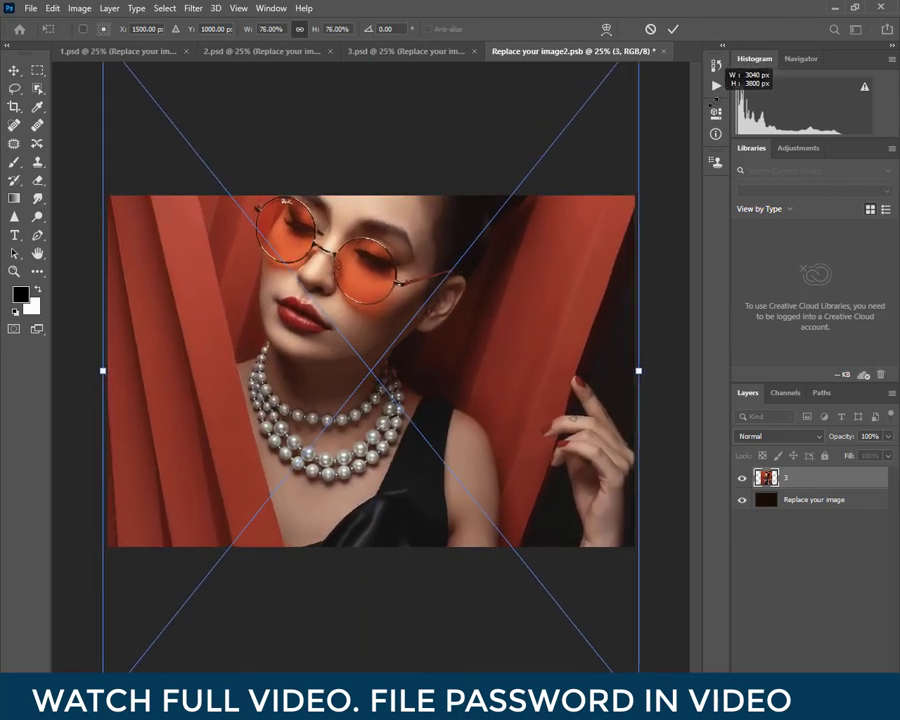
{"action": "left_click_drag", "start_coordinate": [582, 297], "coordinate": [576, 360]}
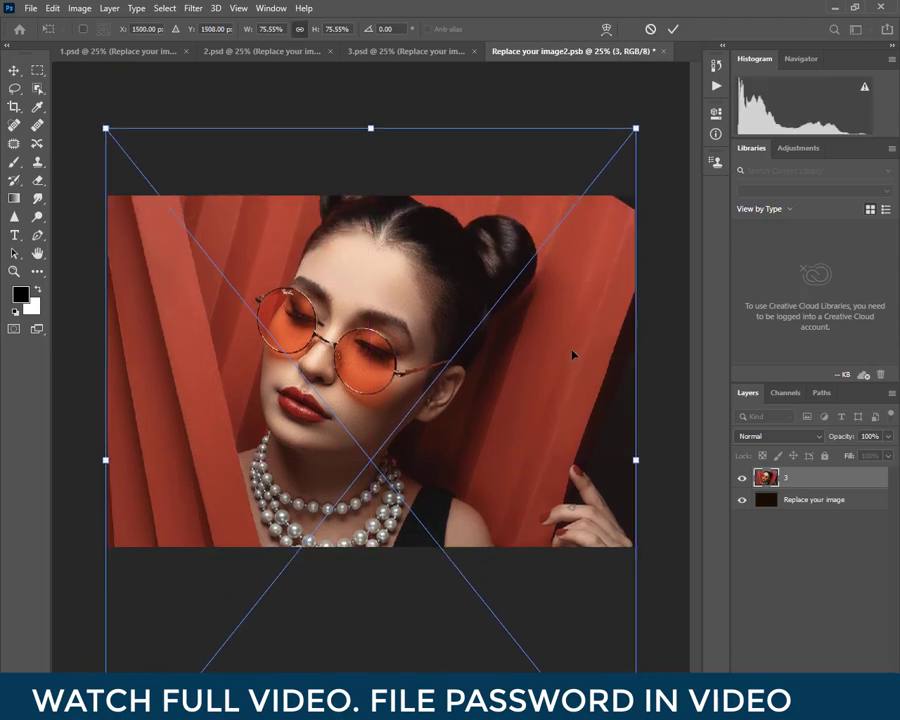
{"action": "key", "text": "Return"}
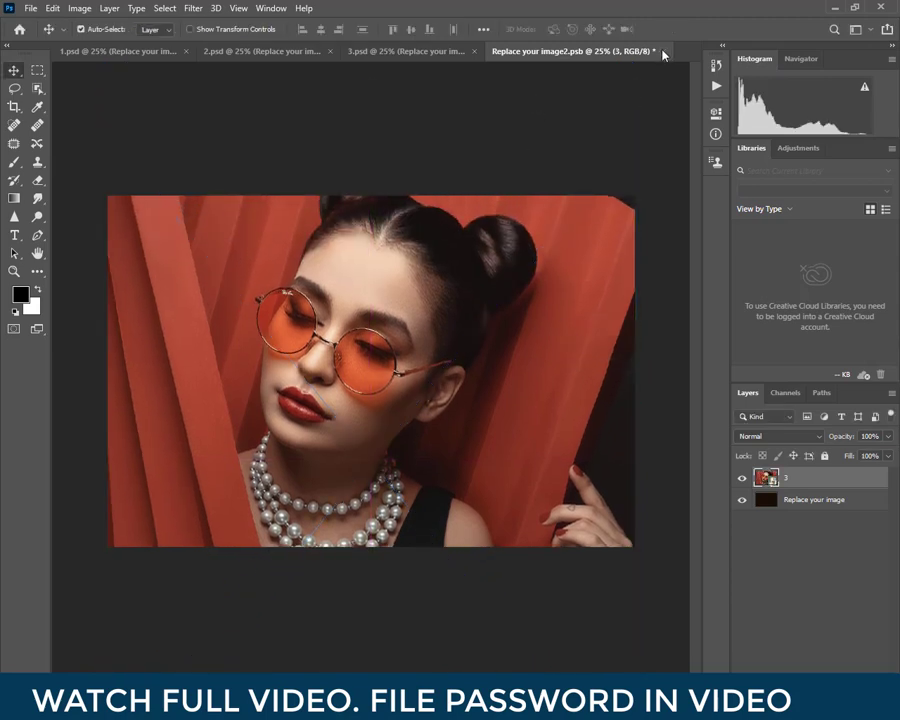
{"action": "left_click", "coordinate": [663, 51]}
- Save the smart object, toggle Right color 2 and Light 2 in Effects, and remove the guide
{"action": "left_click", "coordinate": [388, 264]}
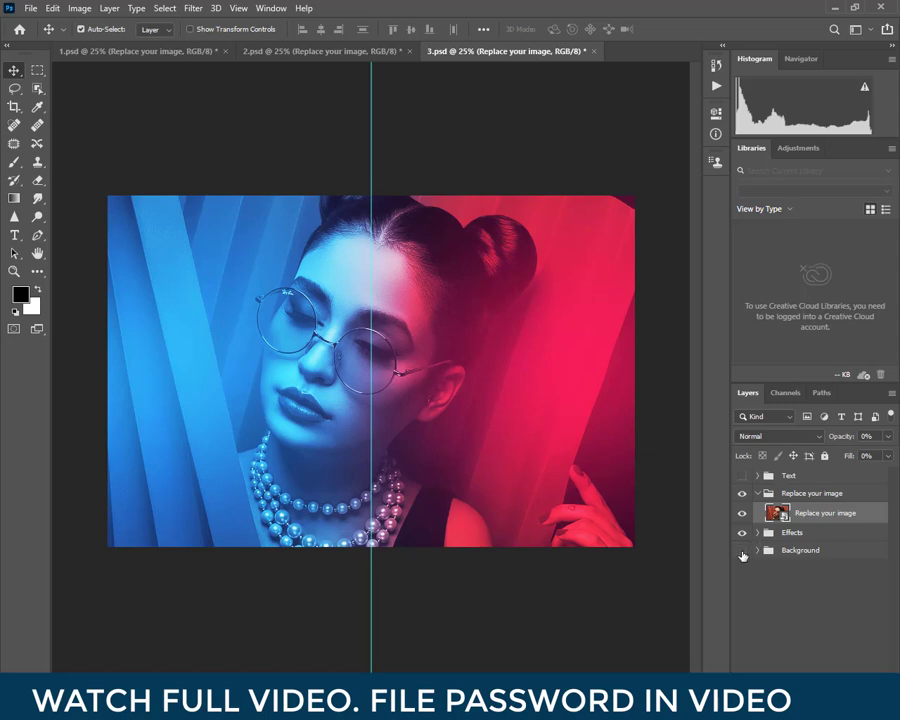
{"action": "left_click", "coordinate": [757, 532]}
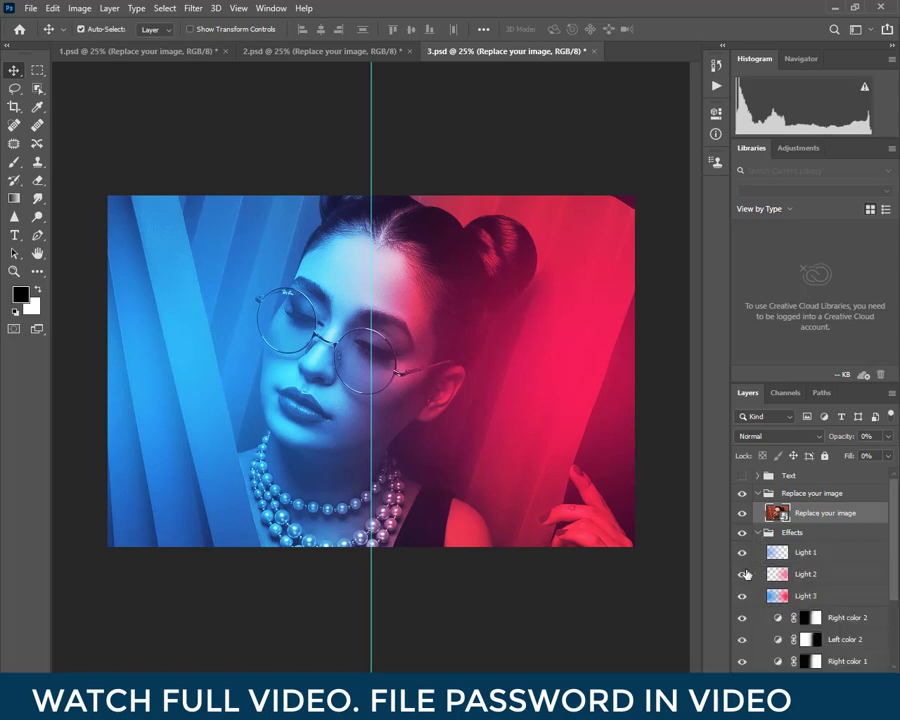
{"action": "left_click", "coordinate": [742, 619]}
{"action": "left_click", "coordinate": [742, 575]}
{"action": "left_click_drag", "start_coordinate": [371, 178], "coordinate": [50, 165]}
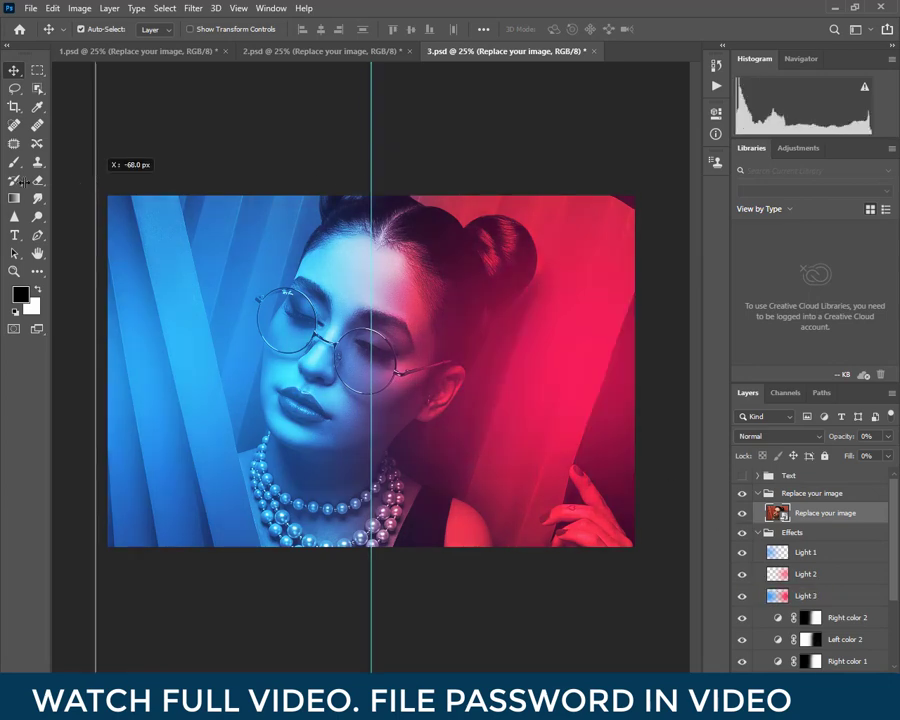
- Open template 4.psd in Photoshop from File Explorer
{"action": "left_click", "coordinate": [833, 7]}
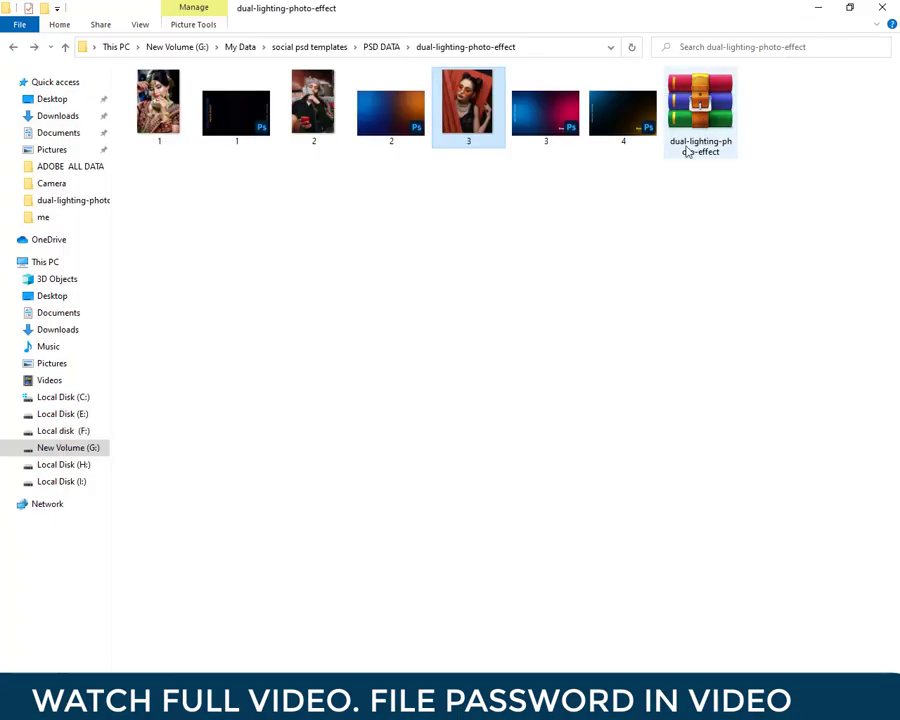
{"action": "right_click", "coordinate": [630, 114]}
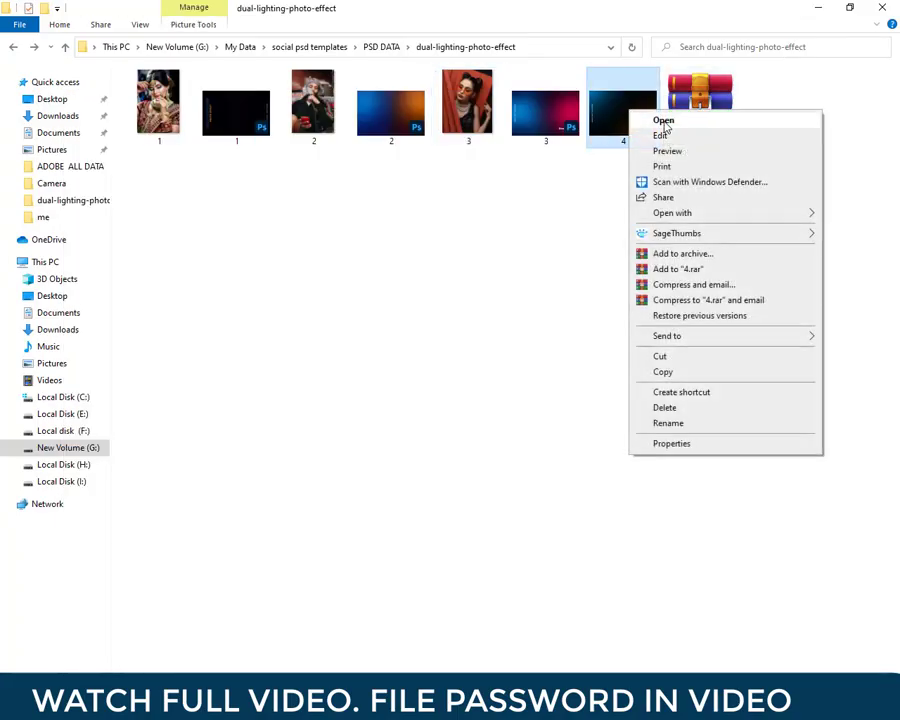
{"action": "left_click", "coordinate": [661, 123]}
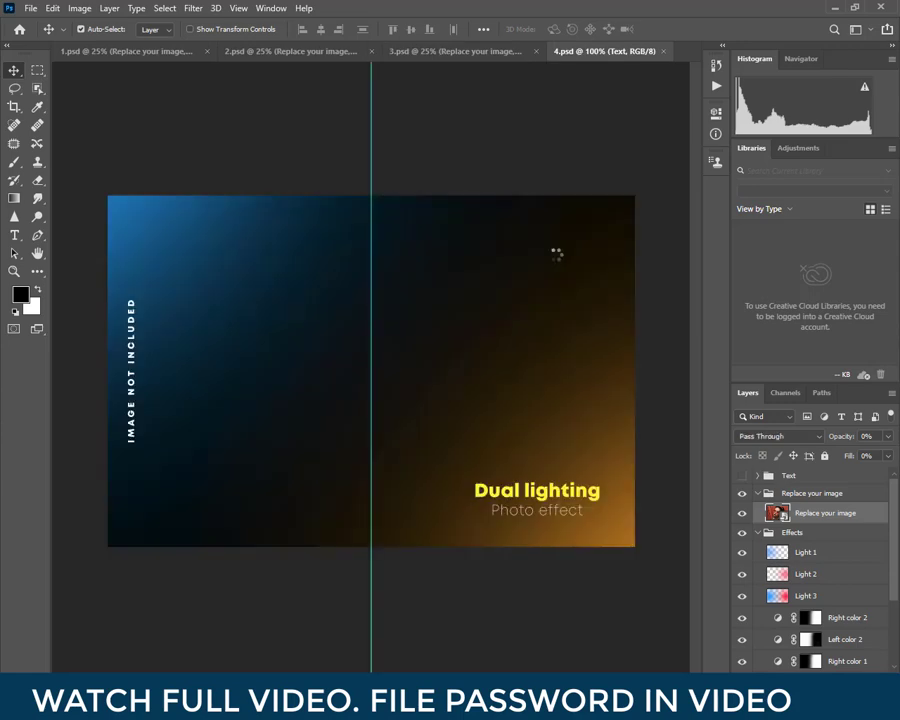
- Hide template 4's text and place photo 1 into its placeholder smart object
{"action": "left_click", "coordinate": [742, 476]}
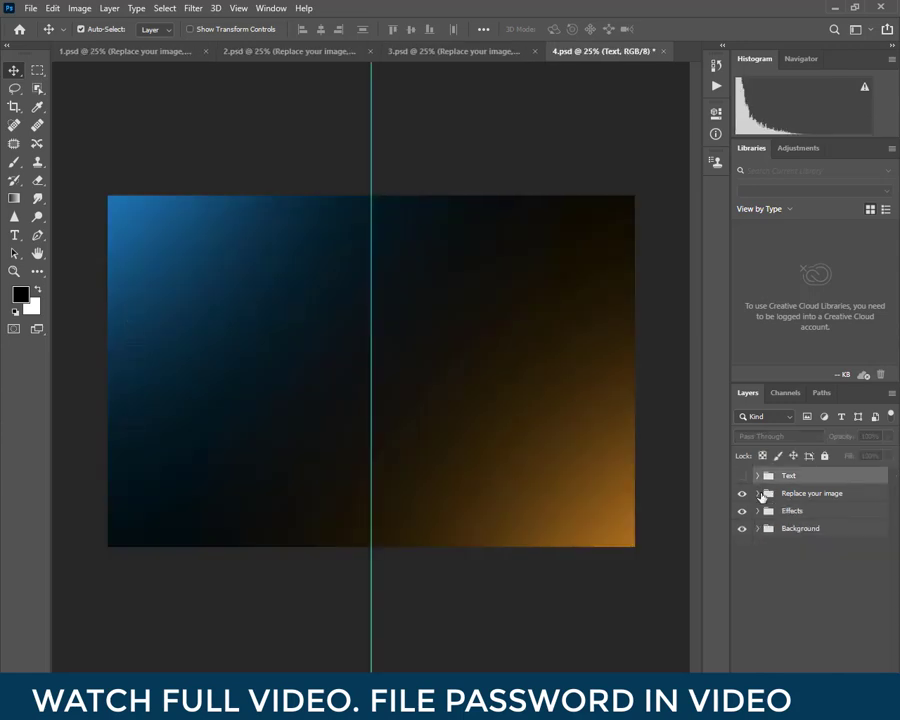
{"action": "double_click", "coordinate": [777, 515]}
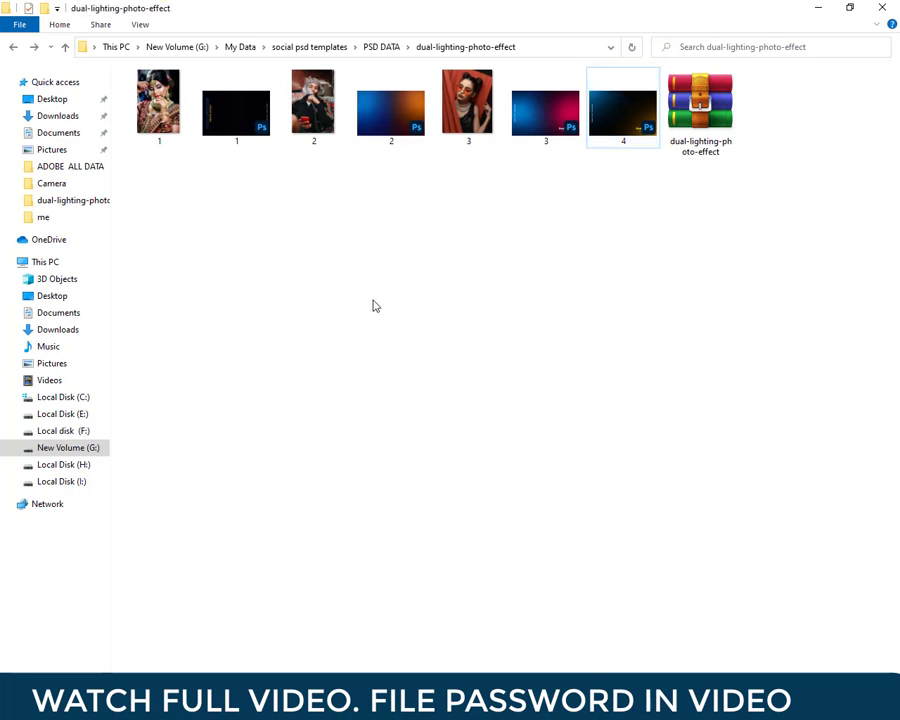
{"action": "left_click_drag", "start_coordinate": [158, 100], "coordinate": [442, 482]}
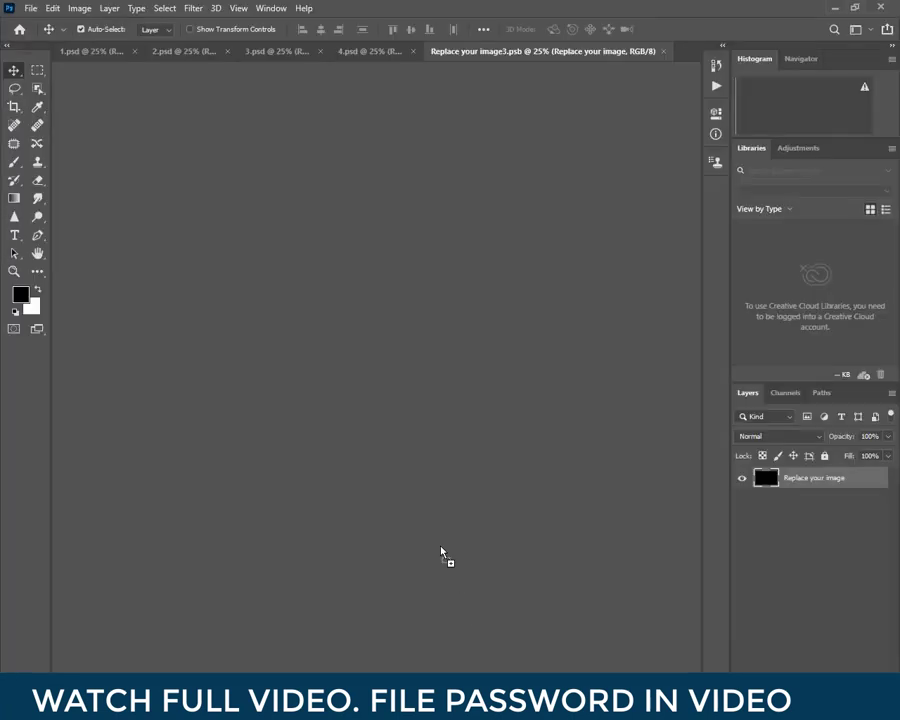
{"action": "left_click_drag", "start_coordinate": [442, 482], "coordinate": [421, 456]}
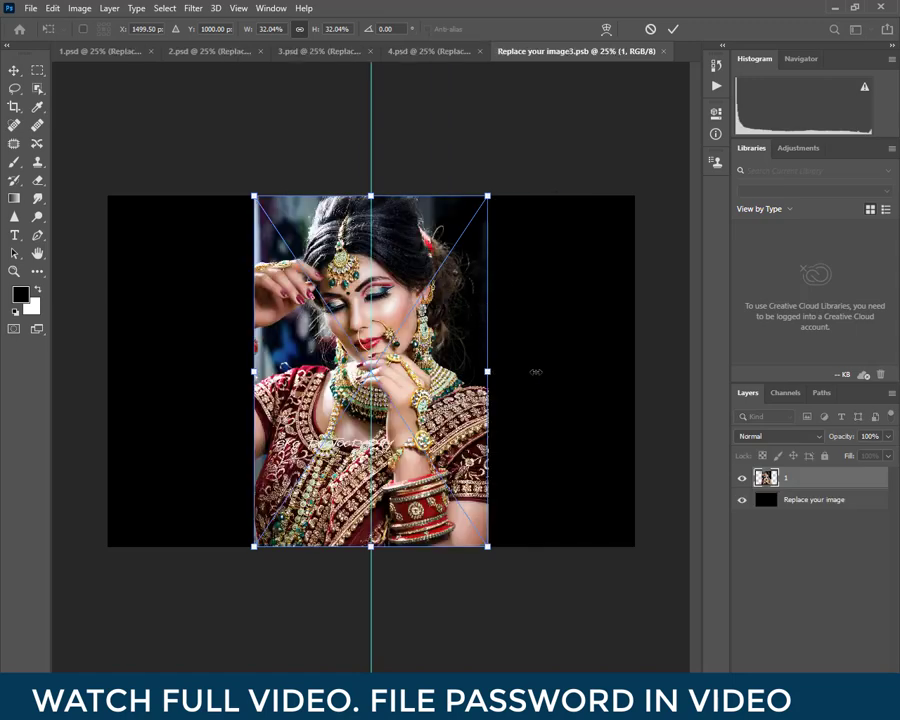
- Enlarge the bride photo to fill the canvas, lower it, and save the smart object
{"action": "left_click_drag", "start_coordinate": [536, 372], "coordinate": [634, 372]}
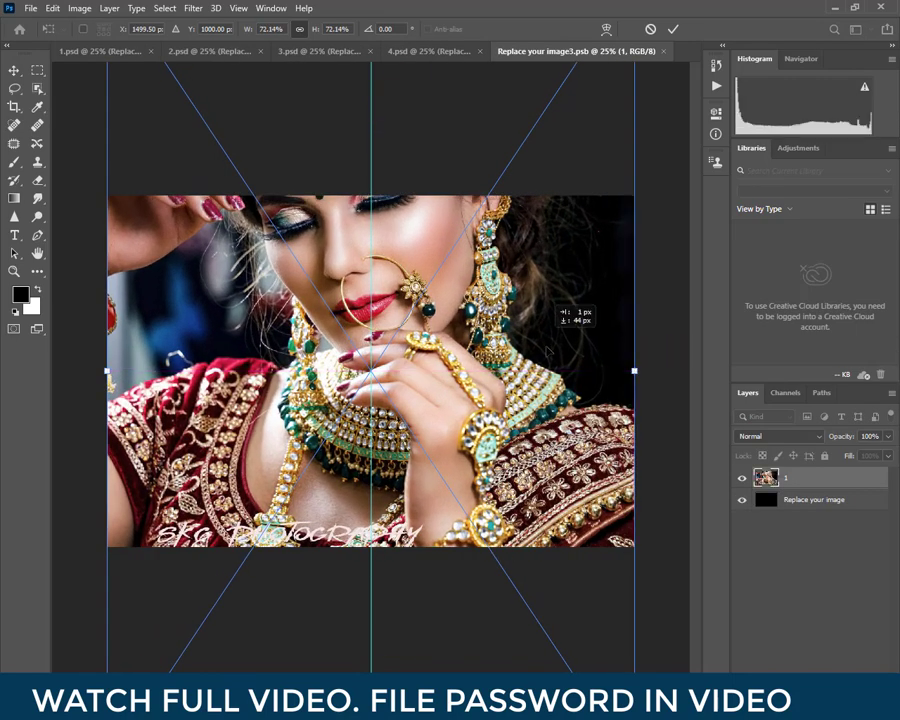
{"action": "left_click_drag", "start_coordinate": [550, 330], "coordinate": [555, 455]}
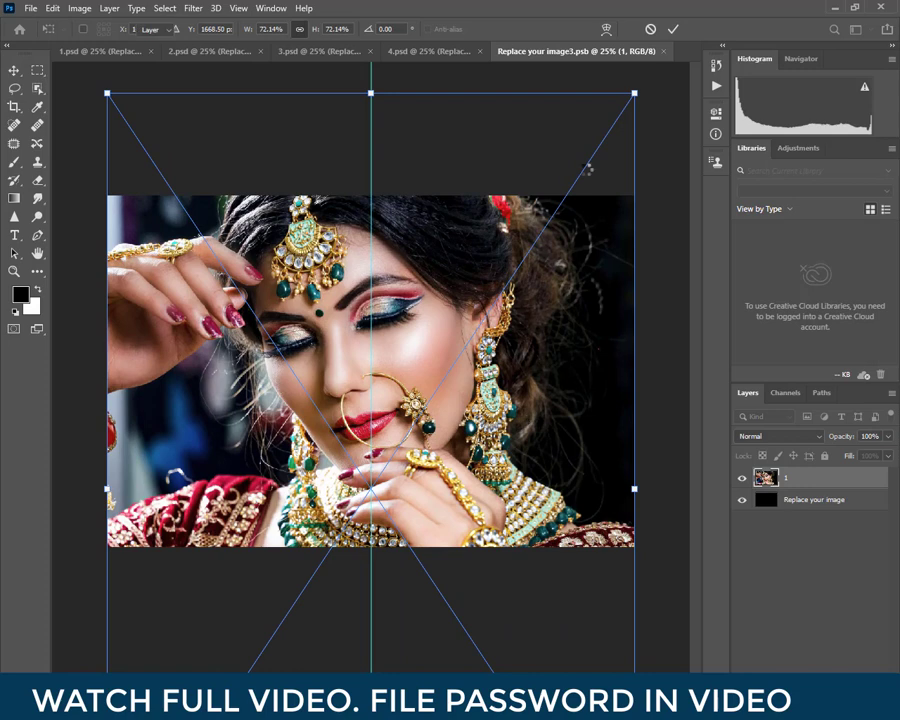
{"action": "key", "text": "Return"}
{"action": "left_click", "coordinate": [662, 52]}
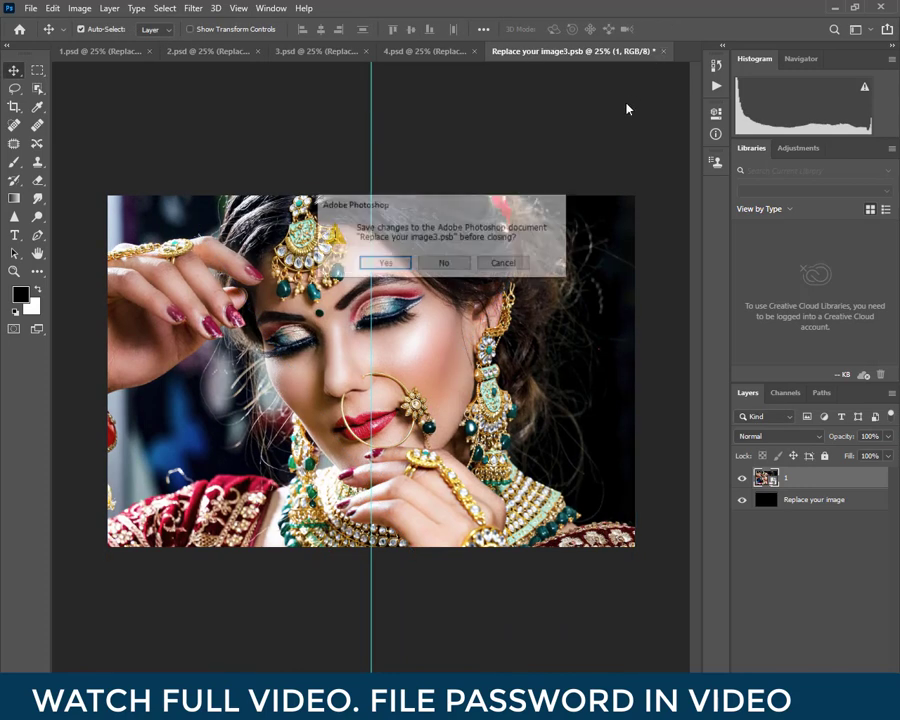
{"action": "left_click", "coordinate": [402, 264]}
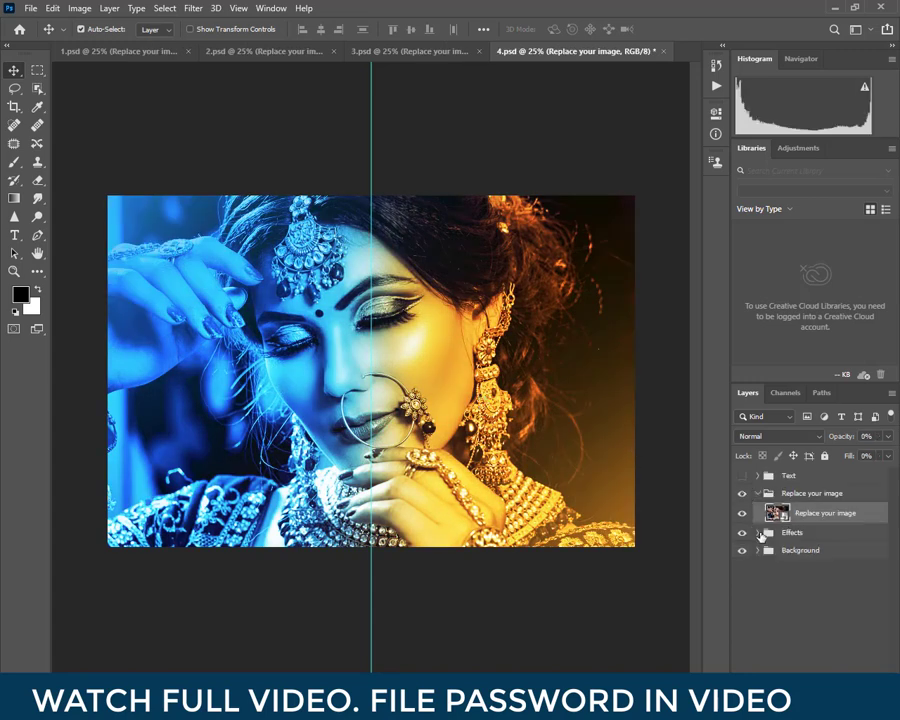
{"action": "left_click", "coordinate": [758, 533]}
{"action": "left_click", "coordinate": [742, 553]}
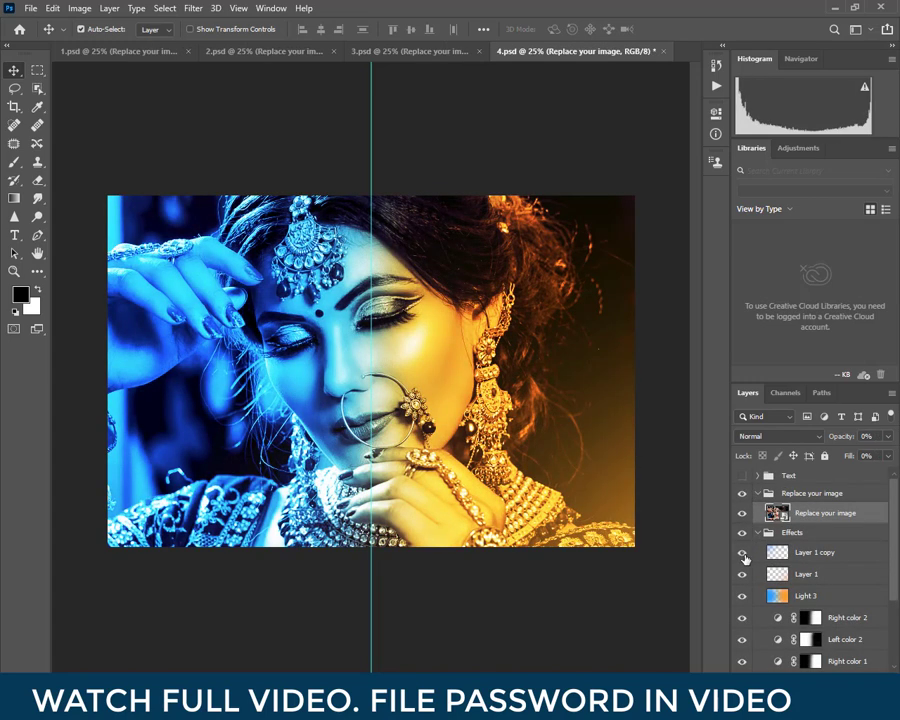
{"action": "left_click", "coordinate": [743, 555]}
{"action": "left_click", "coordinate": [742, 575]}
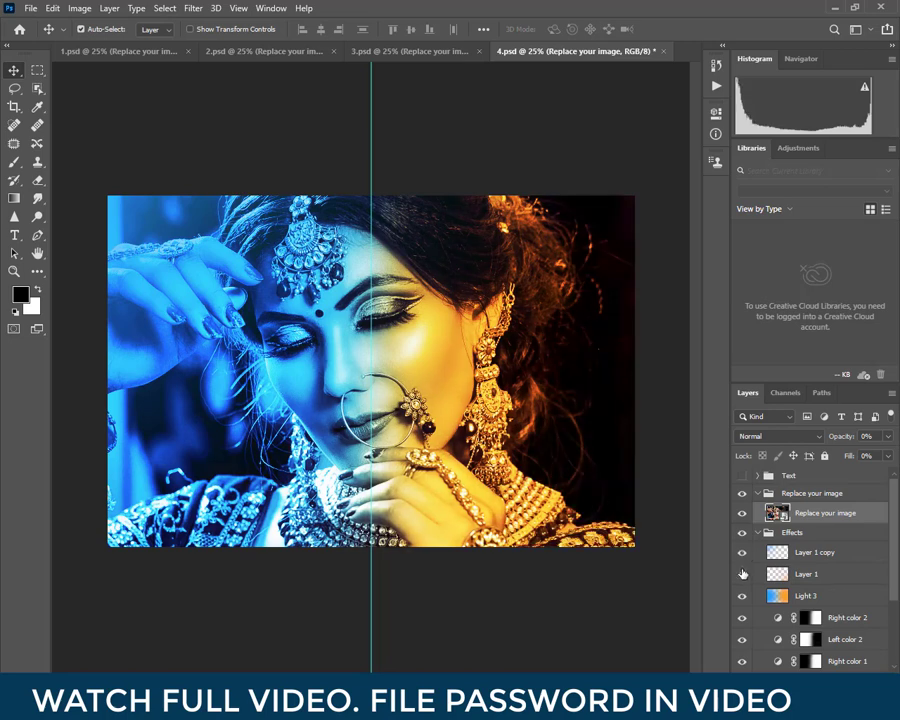
{"action": "left_click", "coordinate": [742, 574]}
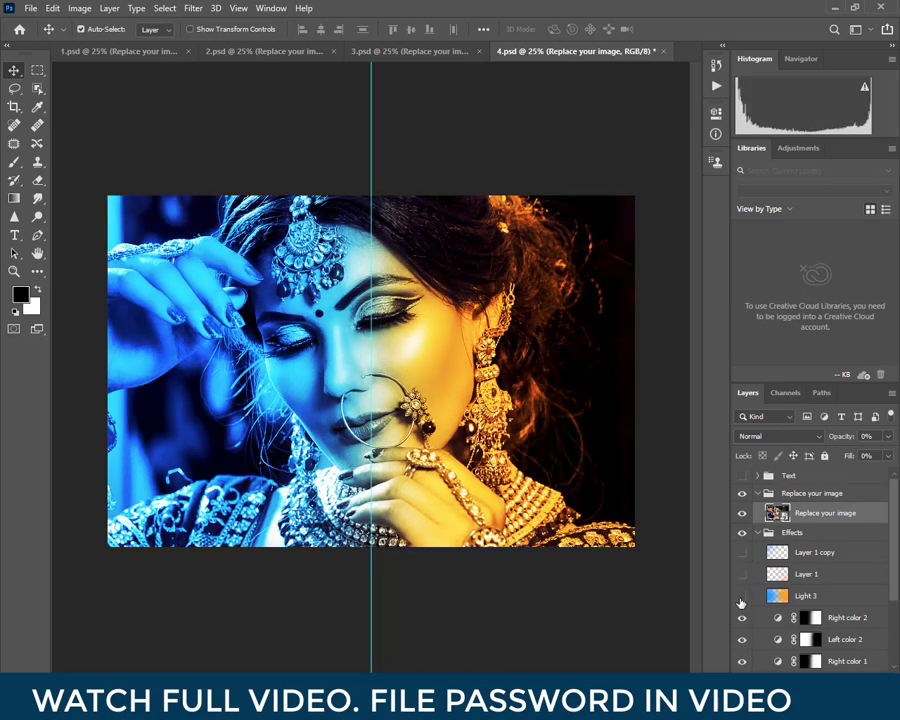
{"action": "left_click", "coordinate": [742, 596]}
{"action": "scroll", "coordinate": [741, 580], "scroll_direction": "down", "scroll_amount": 2}
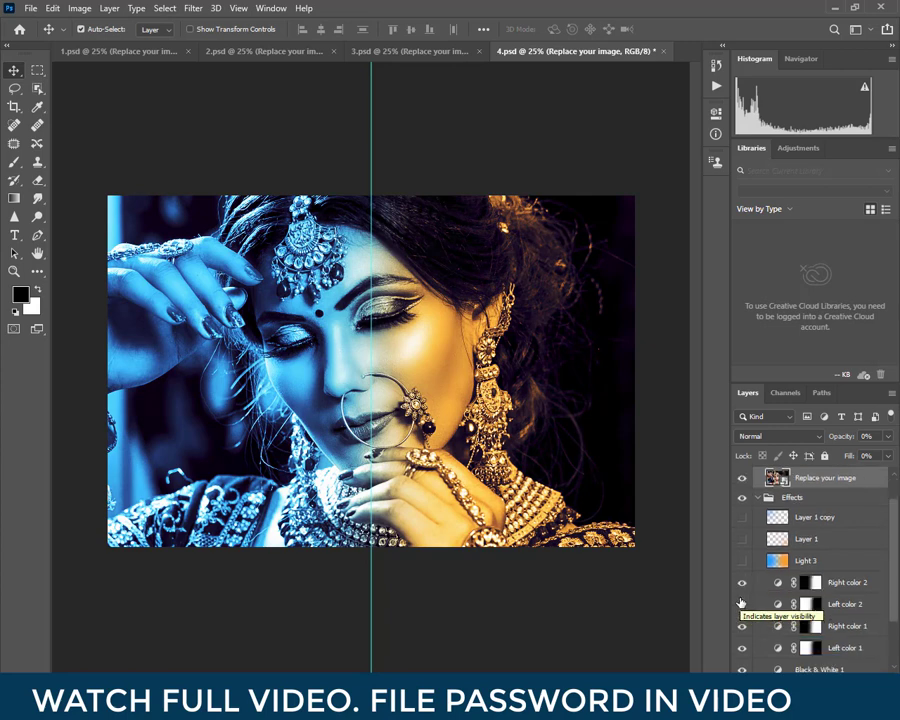
{"action": "scroll", "coordinate": [741, 605], "scroll_direction": "down", "scroll_amount": 2}
{"action": "scroll", "coordinate": [745, 605], "scroll_direction": "down", "scroll_amount": 1}
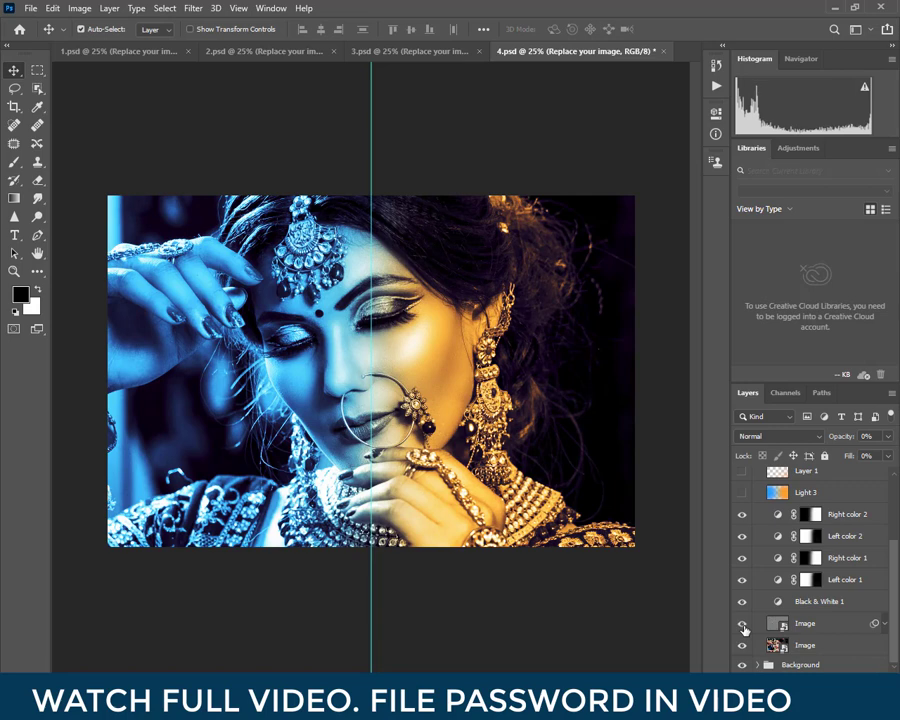
{"action": "left_click", "coordinate": [743, 624]}
{"action": "left_click", "coordinate": [742, 493]}
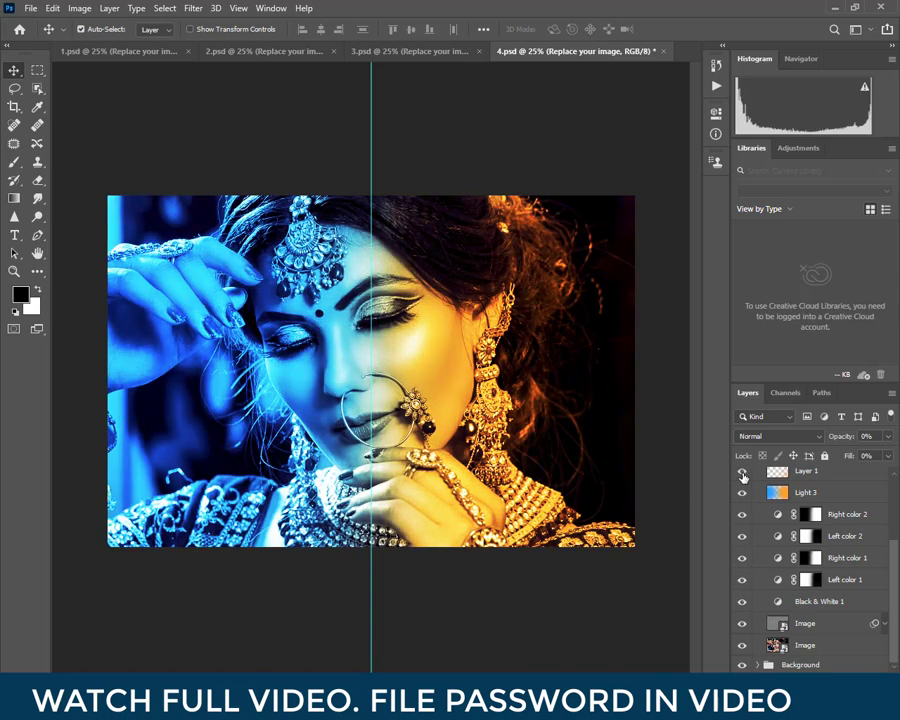
{"action": "left_click", "coordinate": [742, 471]}
{"action": "scroll", "coordinate": [742, 519], "scroll_direction": "up", "scroll_amount": 2}
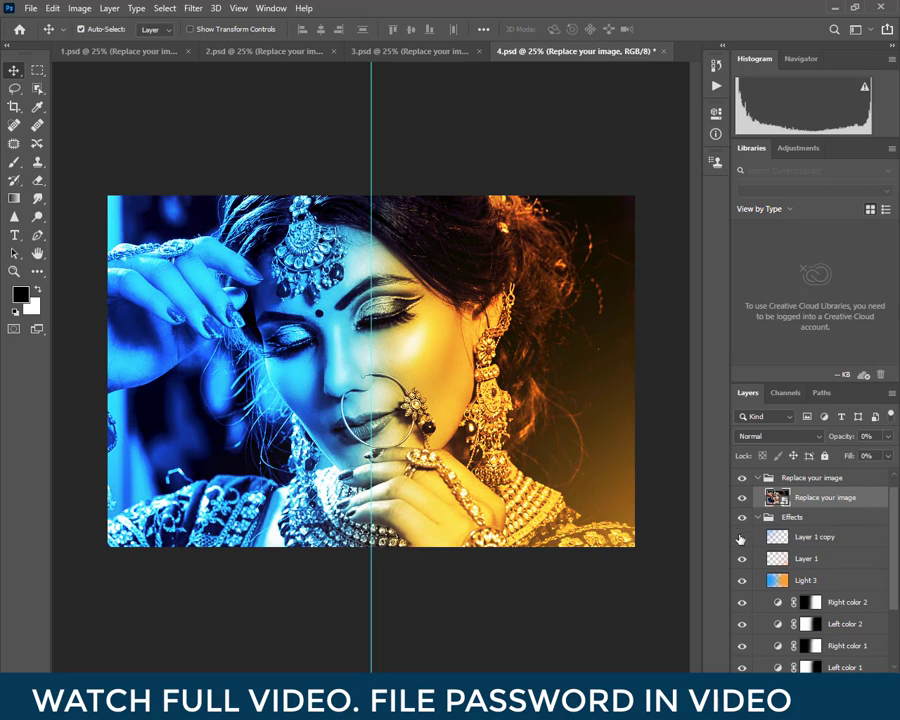
{"action": "scroll", "coordinate": [740, 539], "scroll_direction": "up", "scroll_amount": 1}
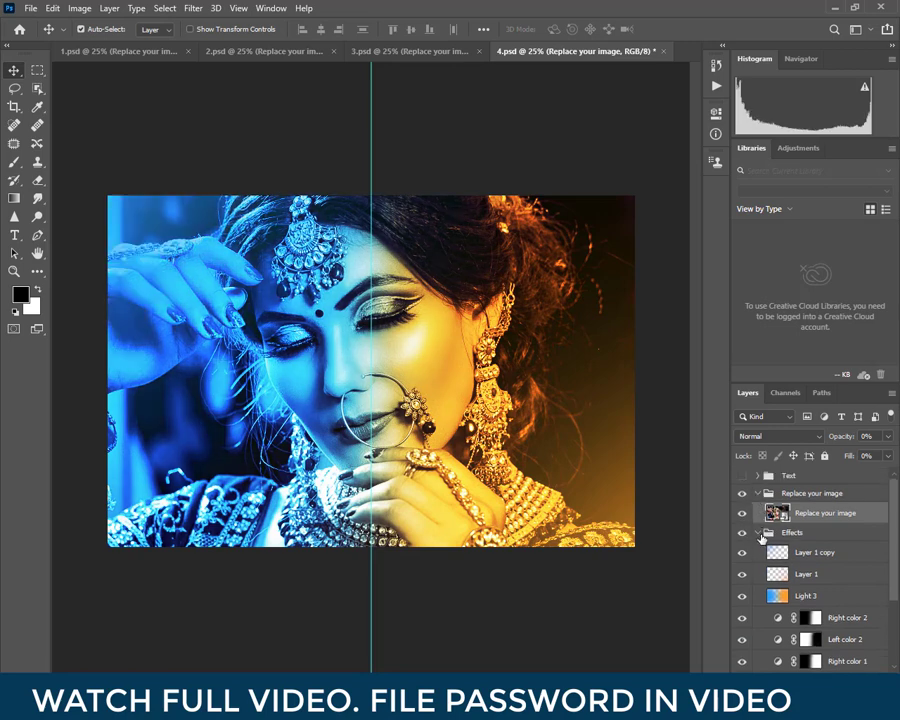
{"action": "left_click", "coordinate": [758, 533]}
{"action": "left_click", "coordinate": [810, 493]}
{"action": "left_click", "coordinate": [757, 493]}
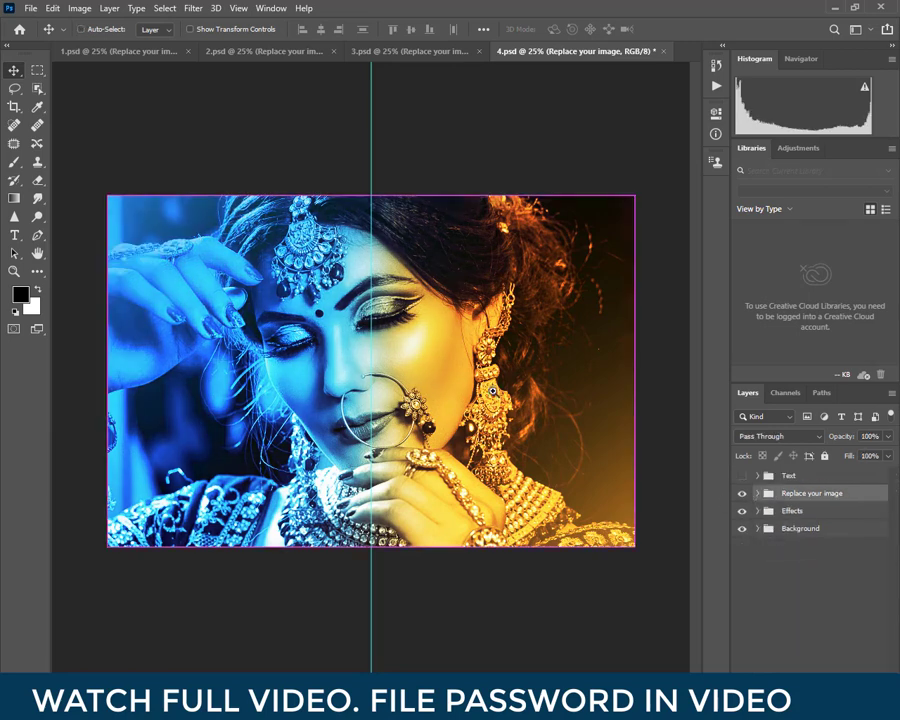
- Remove the centre guide from 4.psd and fit the image on screen
{"action": "right_click", "coordinate": [491, 389]}
{"action": "left_click", "coordinate": [371, 170]}
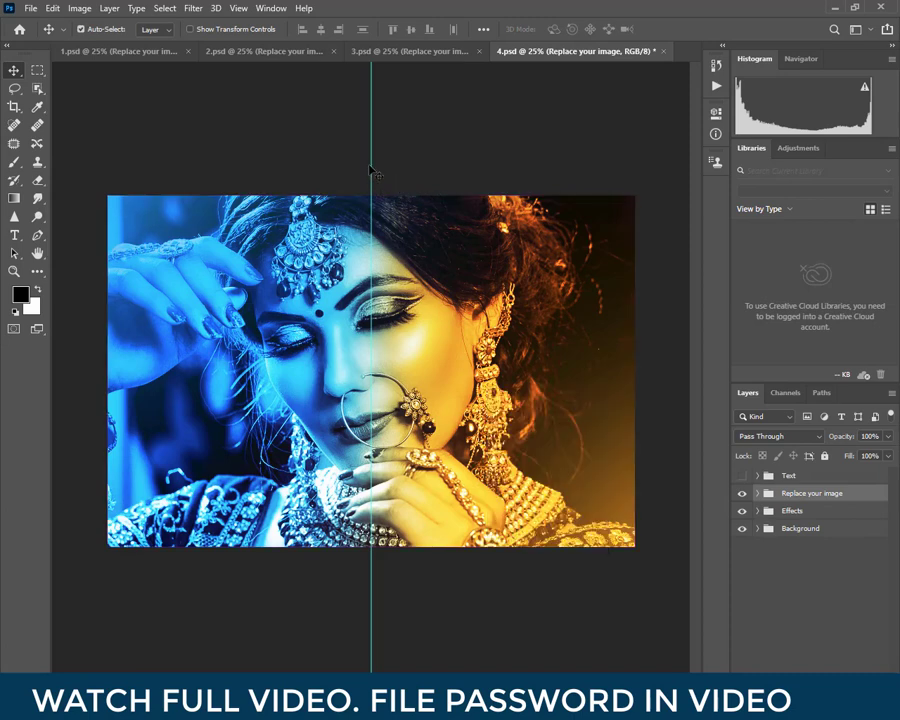
{"action": "left_click_drag", "start_coordinate": [232, 166], "coordinate": [47, 168]}
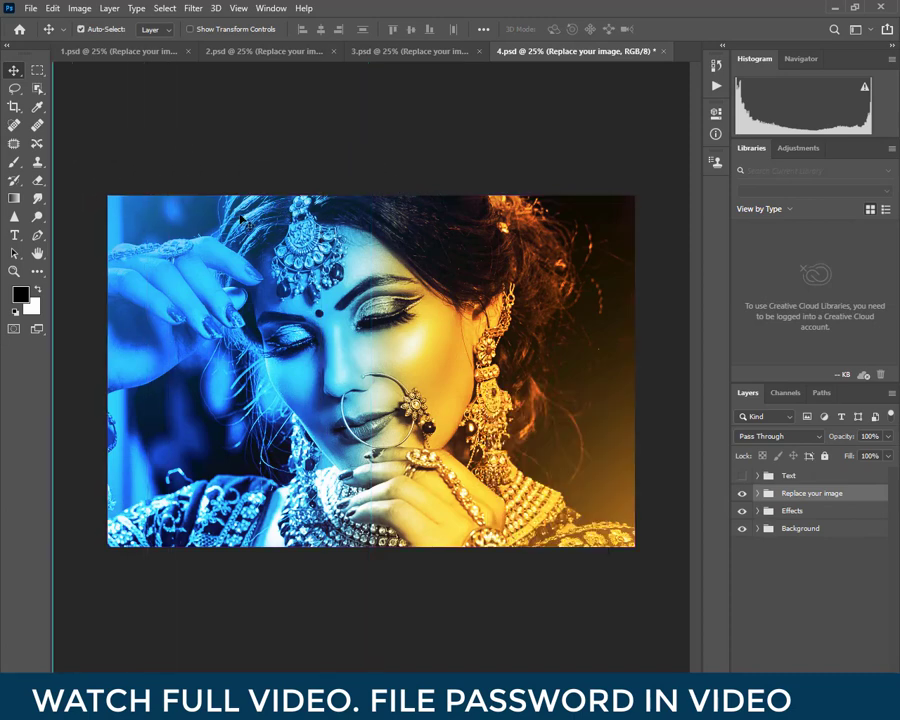
{"action": "left_click_drag", "start_coordinate": [138, 231], "coordinate": [333, 341]}
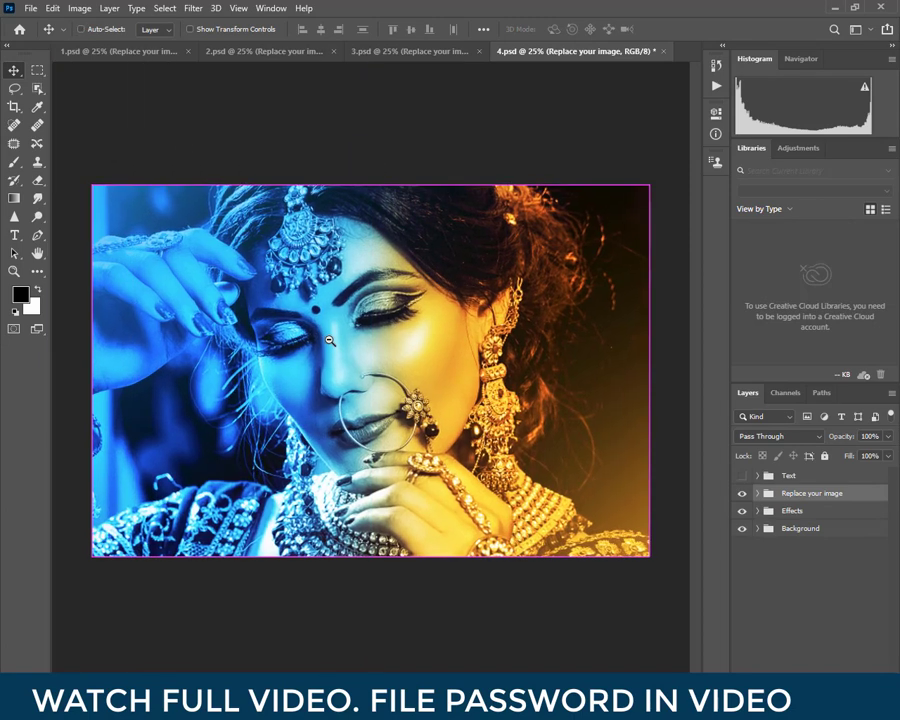
{"action": "right_click", "coordinate": [333, 341]}
{"action": "left_click", "coordinate": [368, 349]}
{"action": "left_click", "coordinate": [338, 349]}
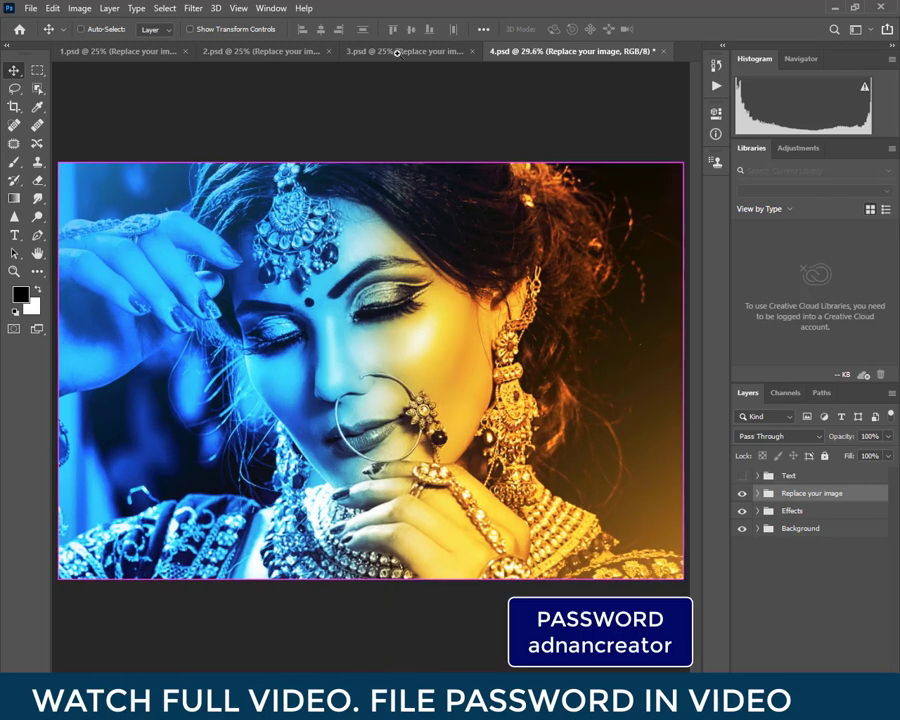
- Fit 1.psd on screen and hide the panels to view it alone
{"action": "key", "text": "ctrl+Tab"}
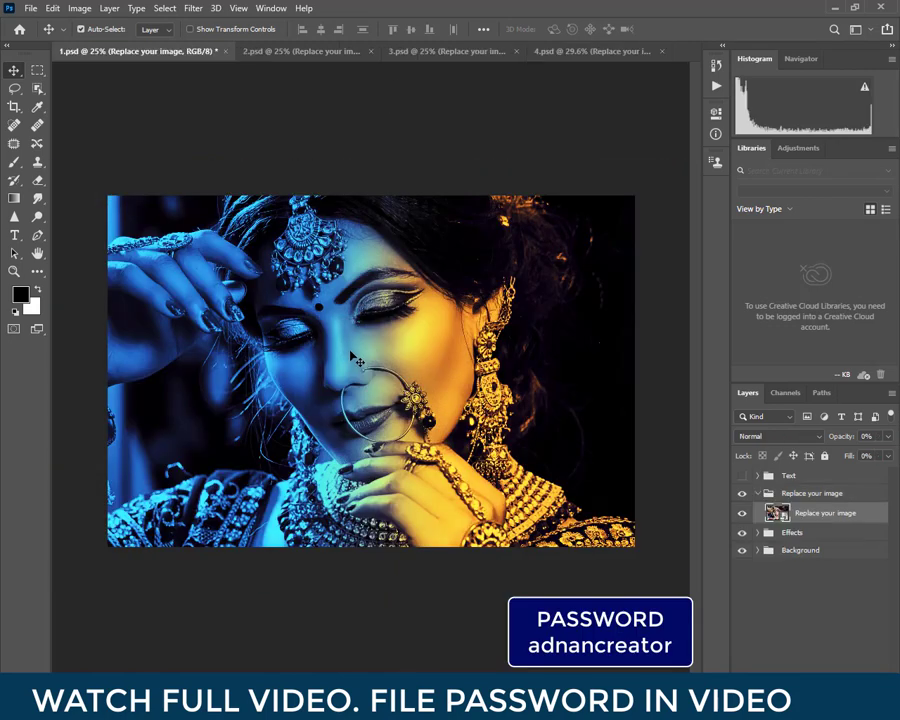
{"action": "right_click", "coordinate": [354, 352]}
{"action": "left_click", "coordinate": [376, 354]}
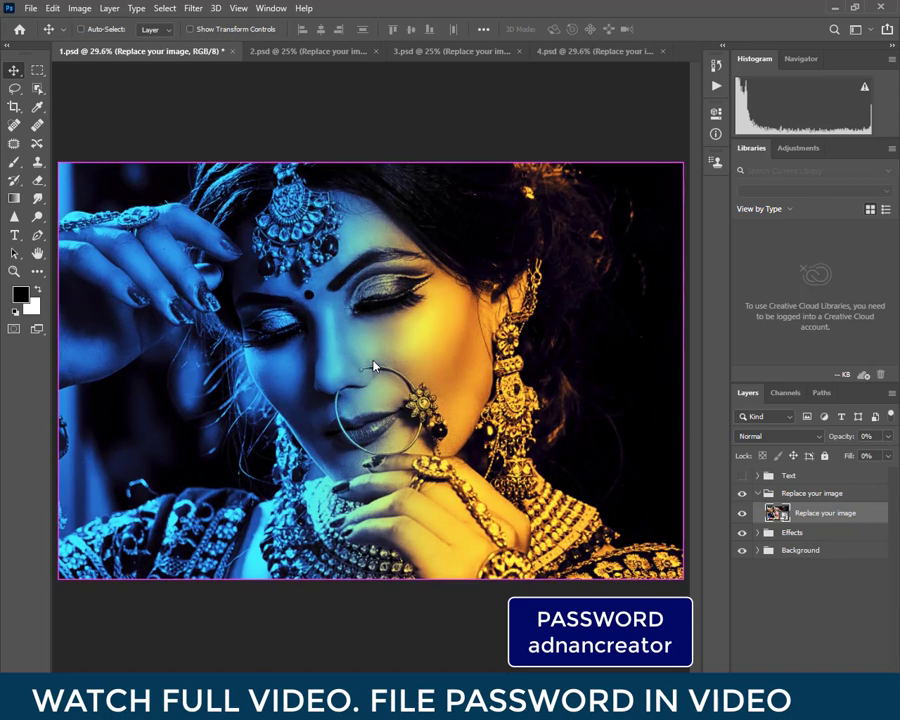
{"action": "key", "text": "Tab"}
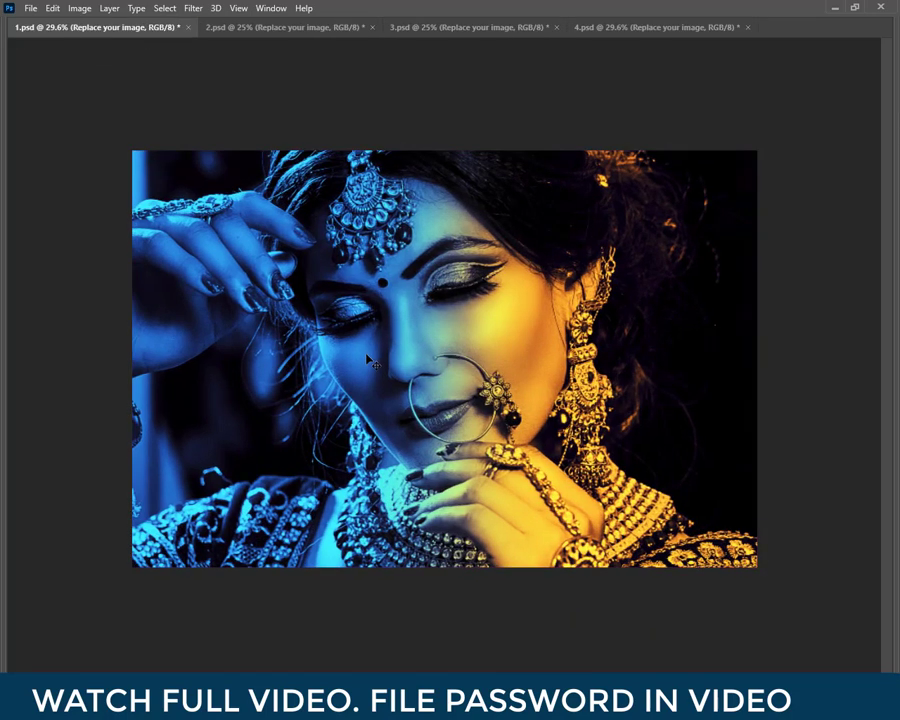
- Cycle through 2.psd, 3.psd and 4.psd with panels restored, then refresh the Explorer folder
{"action": "key", "text": "ctrl+Tab"}
{"action": "key", "text": "Tab"}
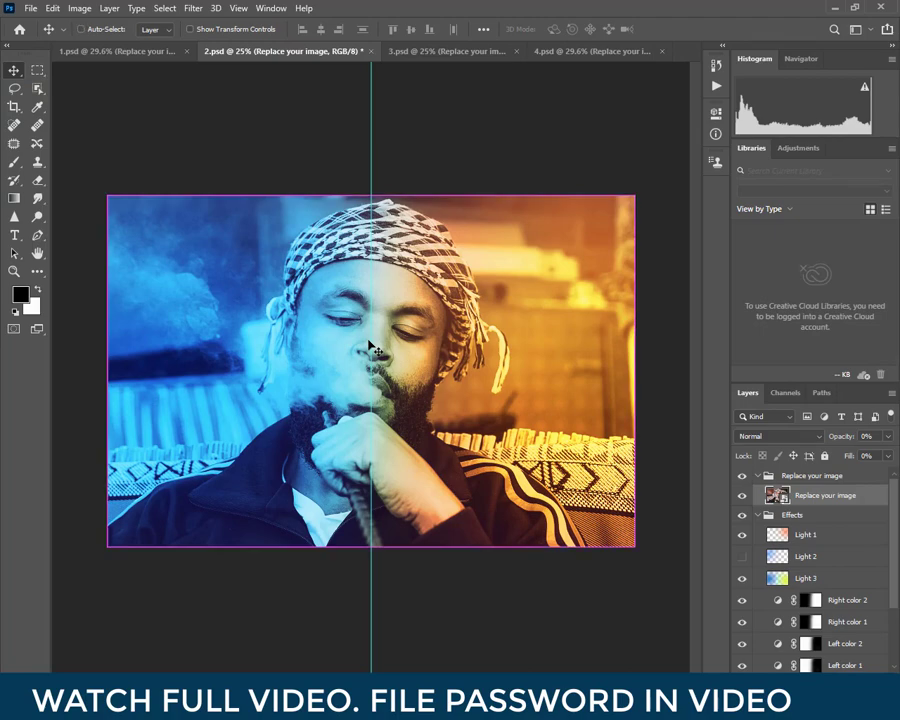
{"action": "key", "text": "ctrl+Tab"}
{"action": "key", "text": "ctrl+Tab"}
{"action": "key", "text": "ctrl+Tab"}
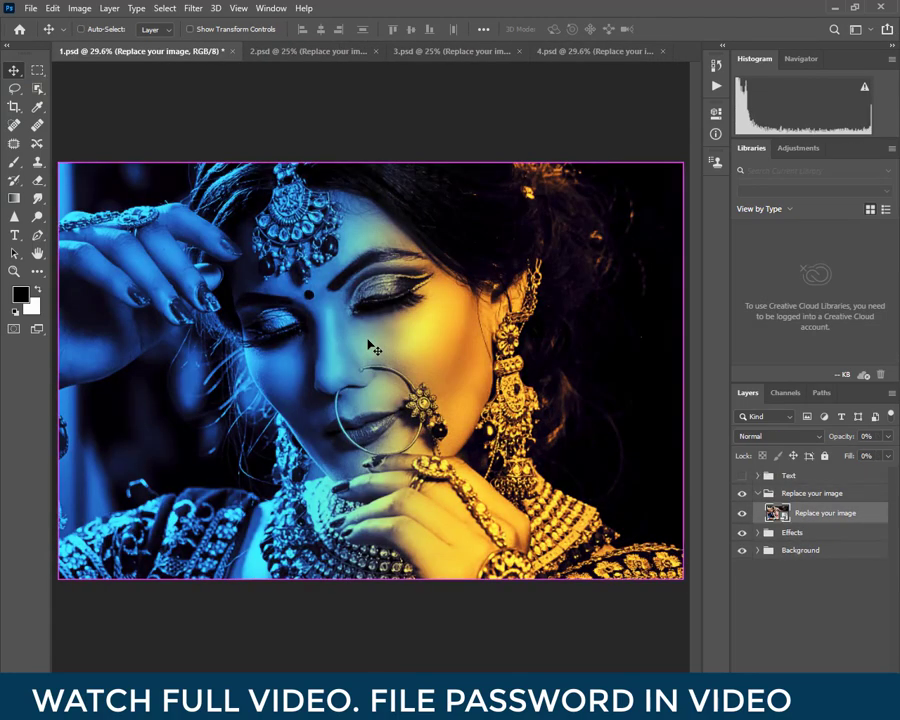
{"action": "key", "text": "ctrl+Tab"}
{"action": "key", "text": "ctrl+Tab"}
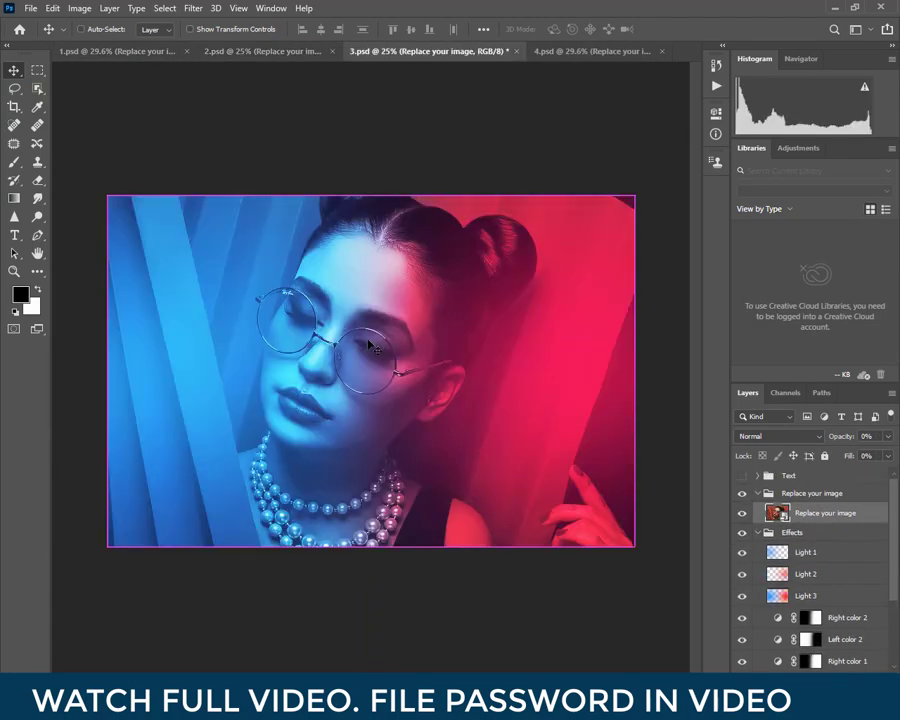
{"action": "key", "text": "ctrl+Tab"}
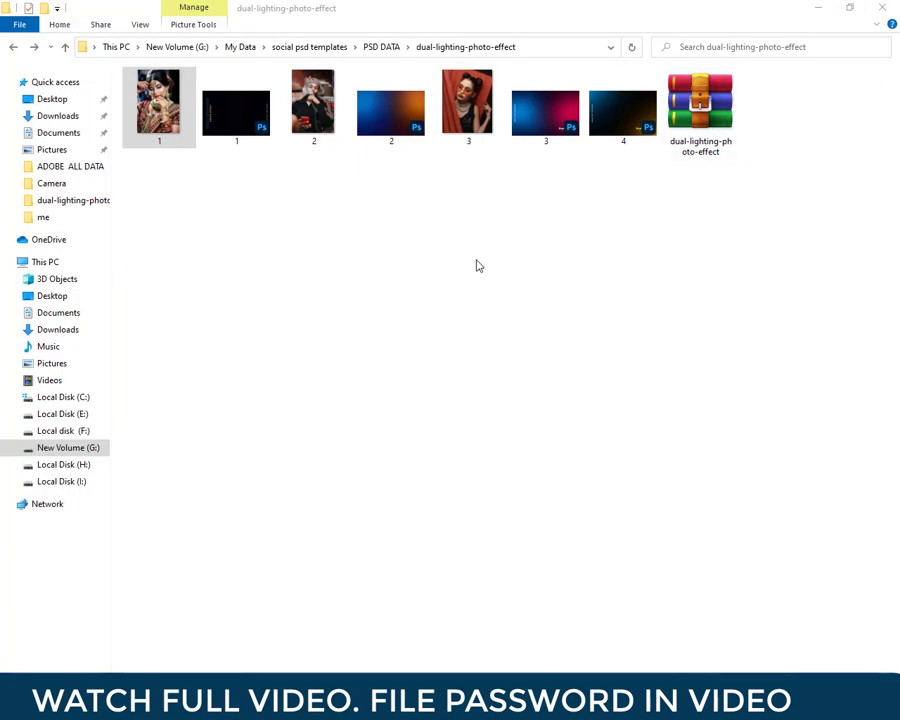
{"action": "right_click", "coordinate": [476, 263]}
{"action": "left_click", "coordinate": [517, 318]}
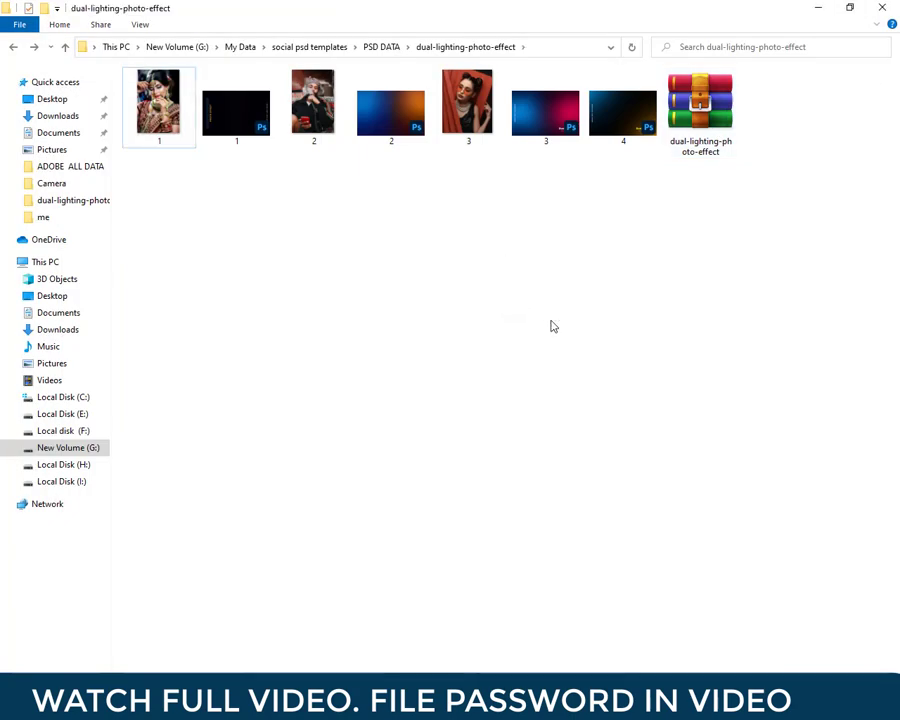